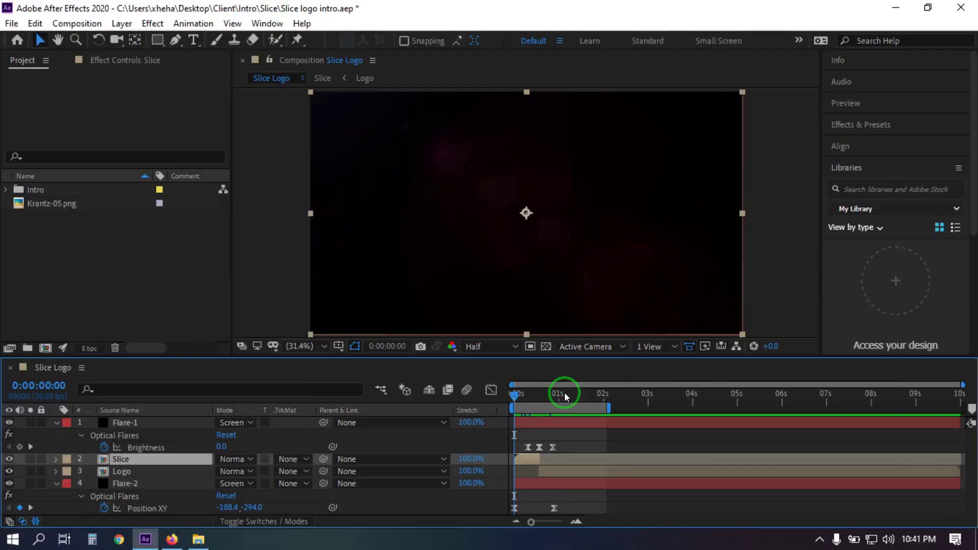
Preview the finished Krantz intro animation from the start.
drag(513, 396, 589, 396)
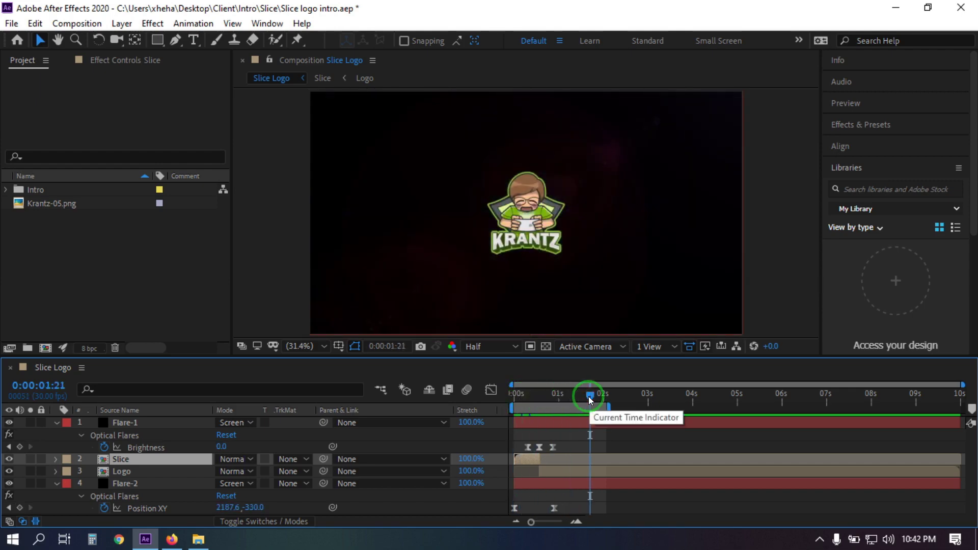
mouse_move(589, 397)
mouse_down()
mouse_move(515, 407)
mouse_move(582, 408)
mouse_up()
key(Home)
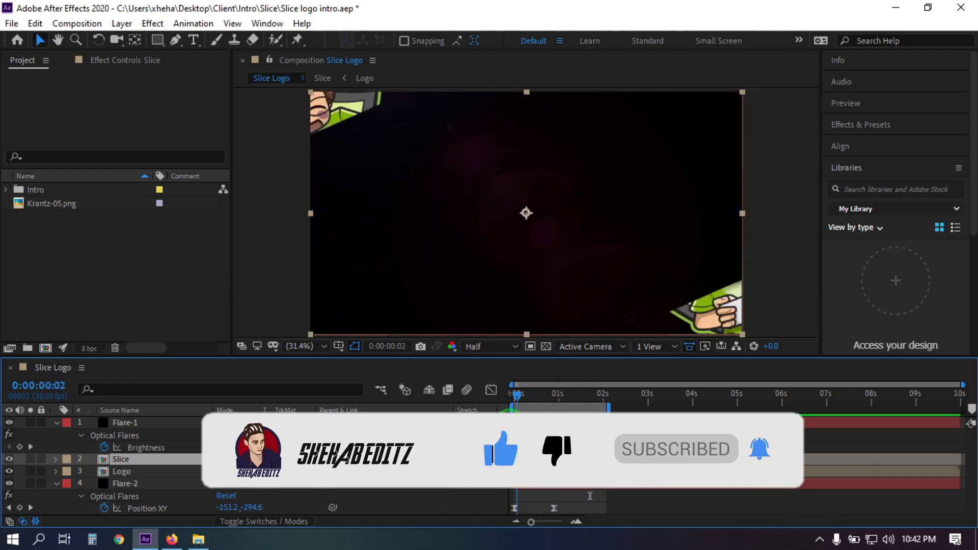
key(space)
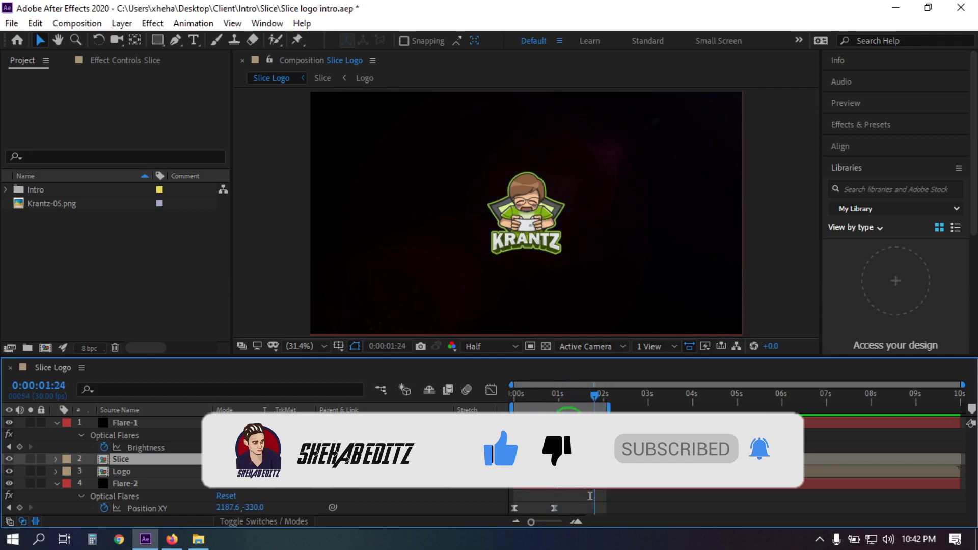
drag(599, 416, 539, 430)
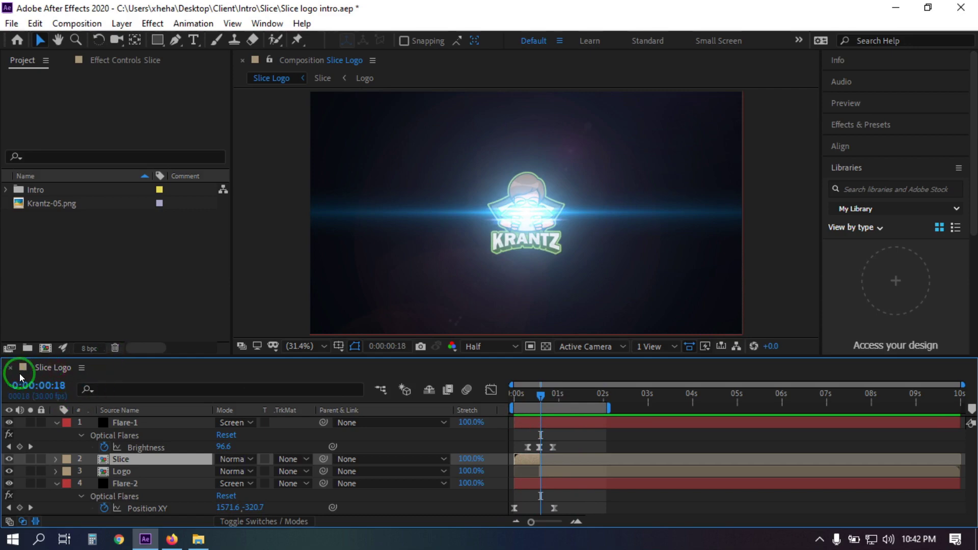
Import Flare-1.mov and Flare-2.mov from File Explorer into the Project panel.
click(38, 204)
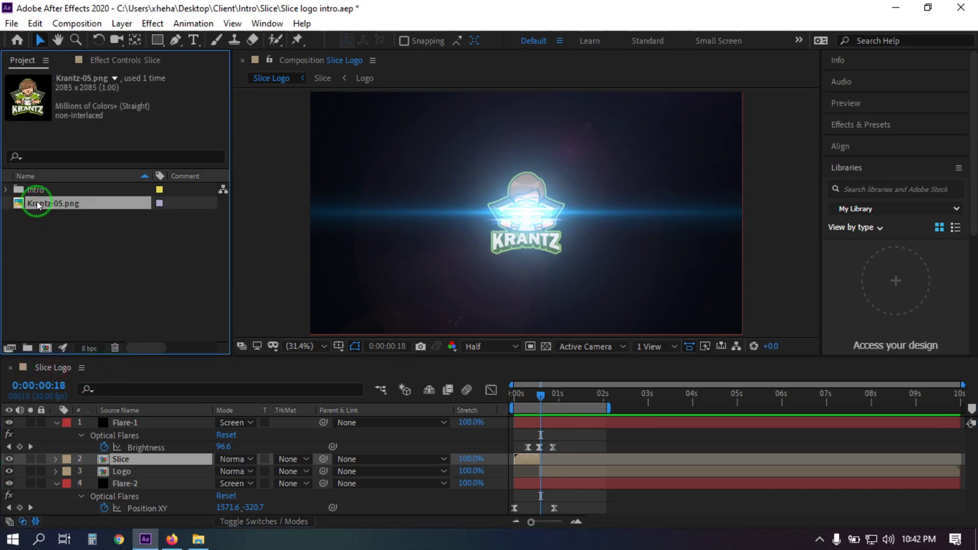
click(63, 230)
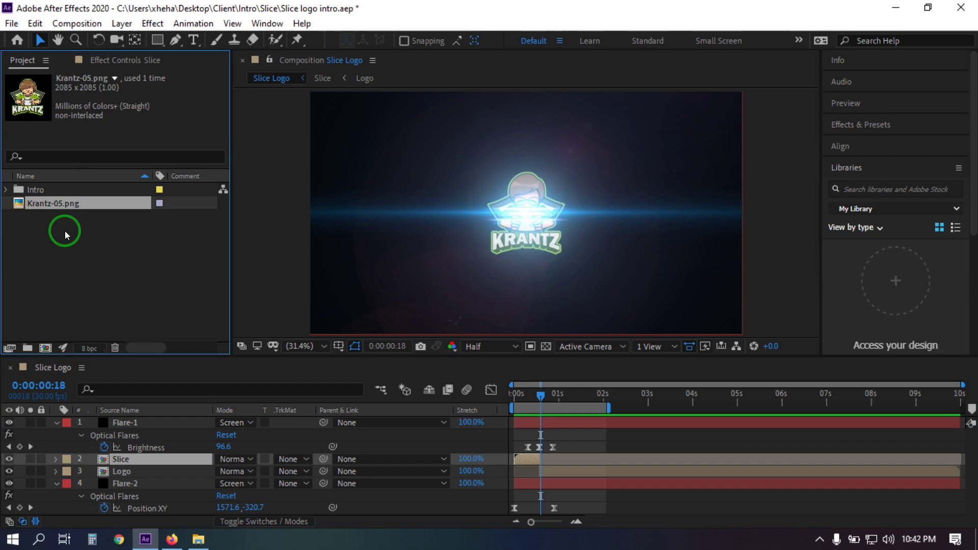
click(199, 539)
drag(149, 219, 246, 107)
drag(246, 107, 81, 270)
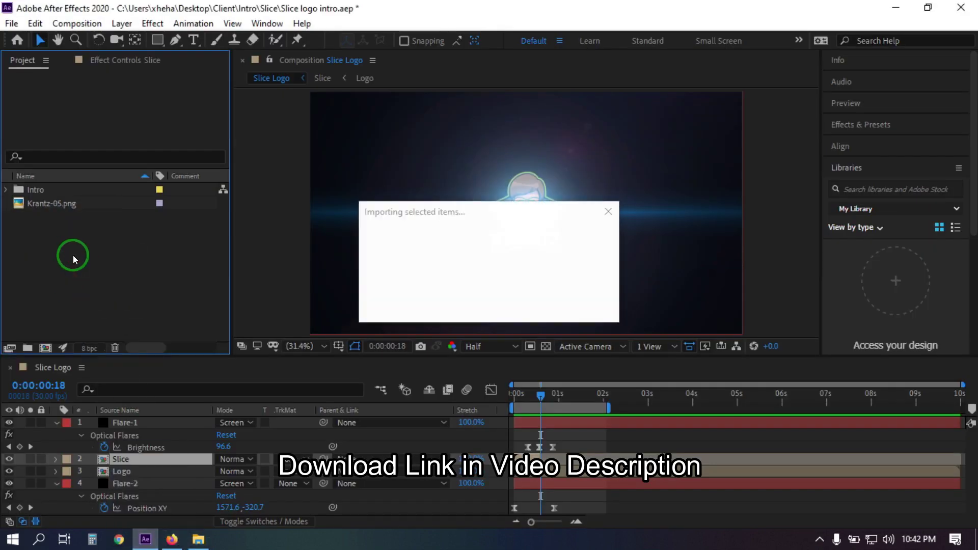
click(72, 269)
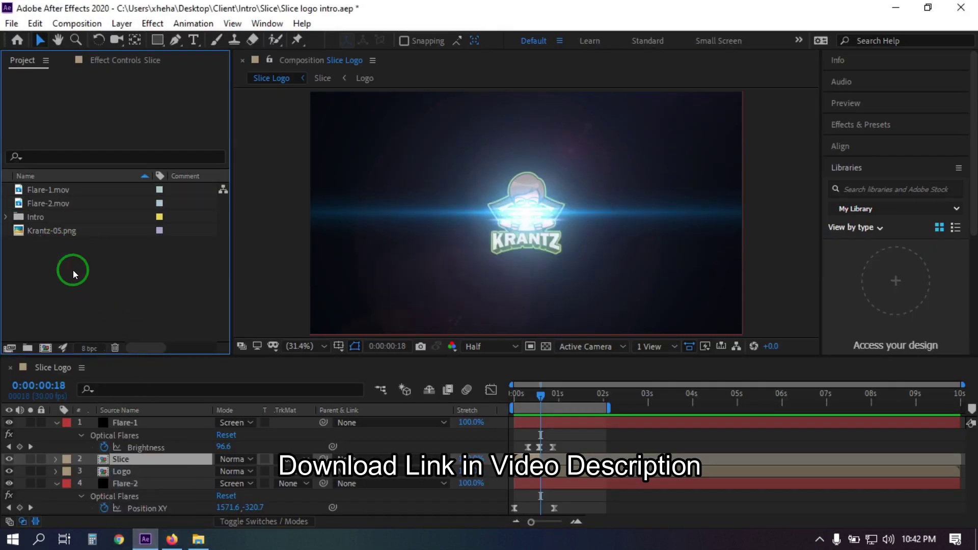
Create a composition from Krantz-05.png and rename it Logo.
click(30, 234)
drag(31, 233, 44, 342)
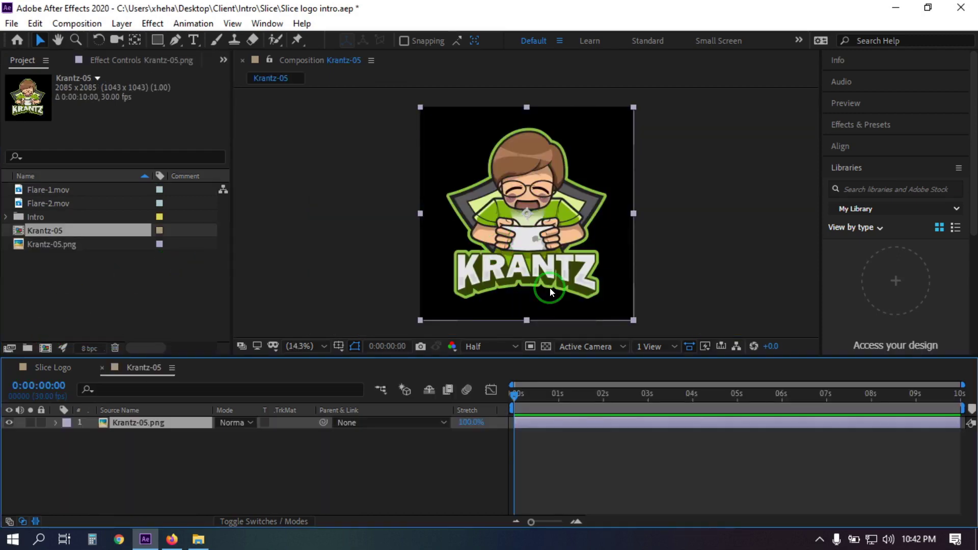
right_click(40, 233)
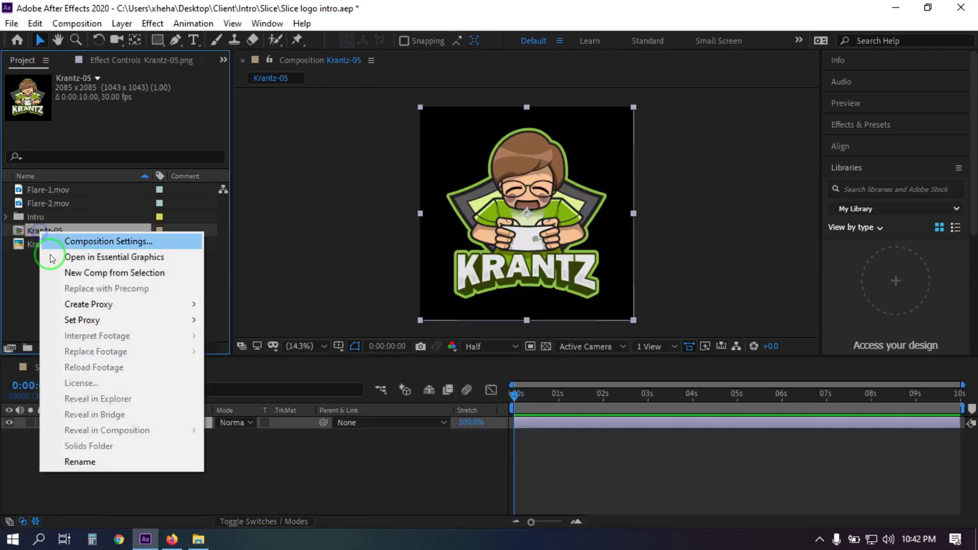
click(91, 462)
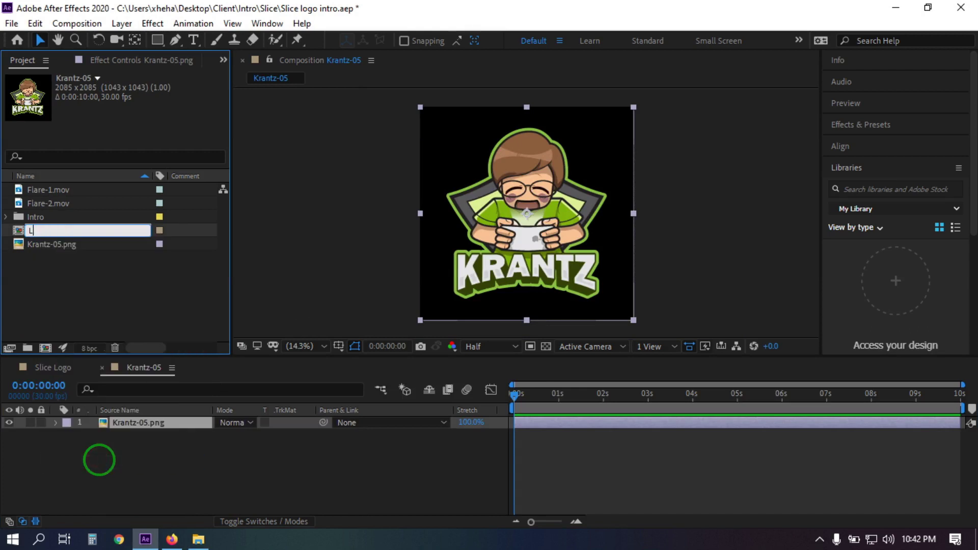
key(Return)
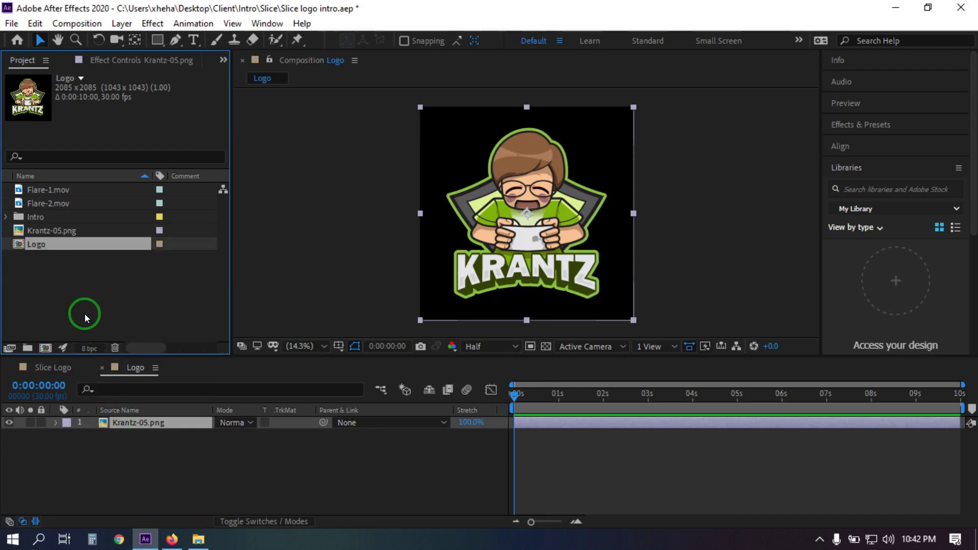
Create a 5-second Comp 1 and fit it in the viewer.
click(44, 348)
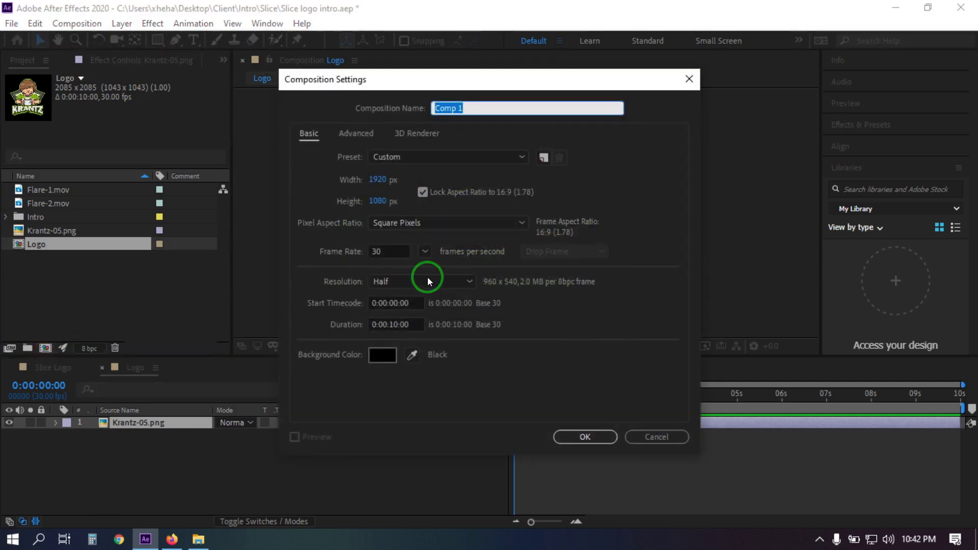
drag(391, 326, 408, 321)
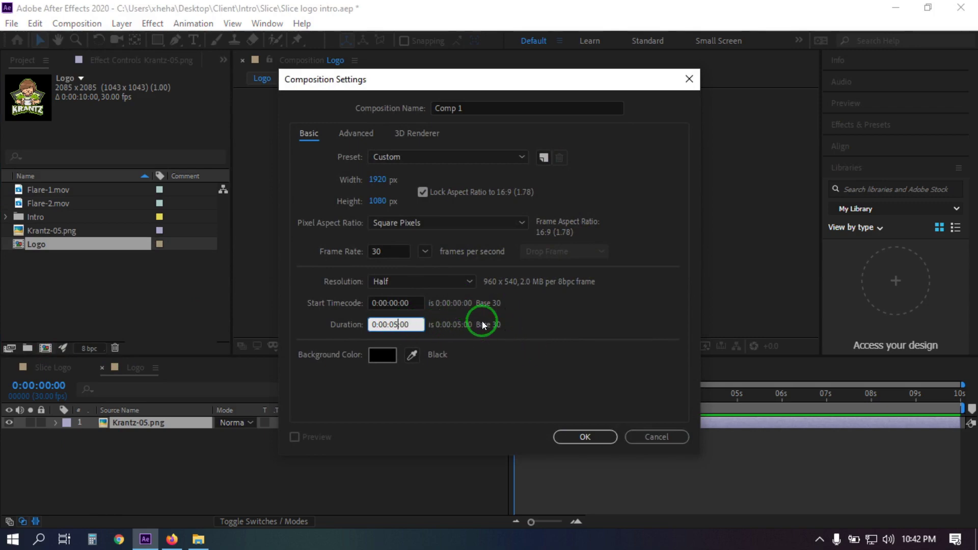
click(585, 436)
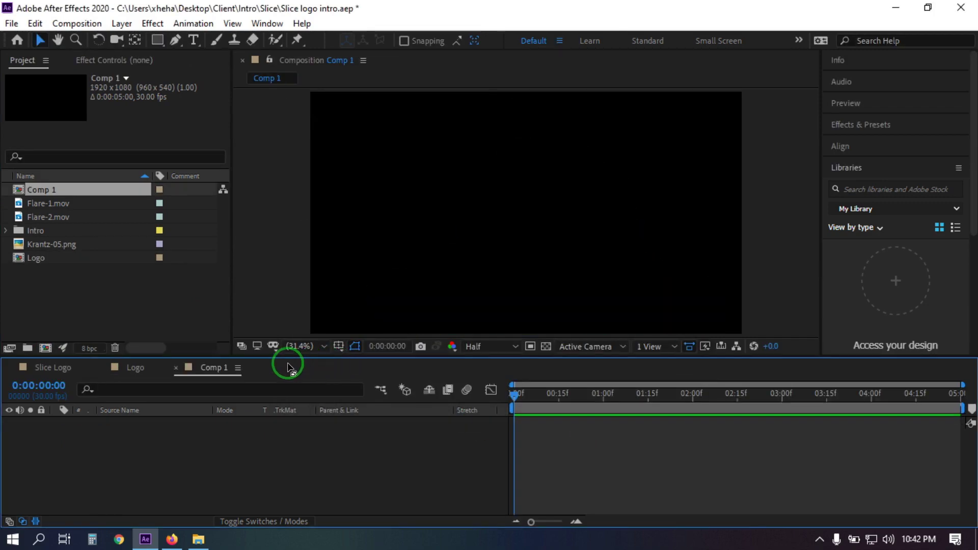
click(311, 347)
click(317, 104)
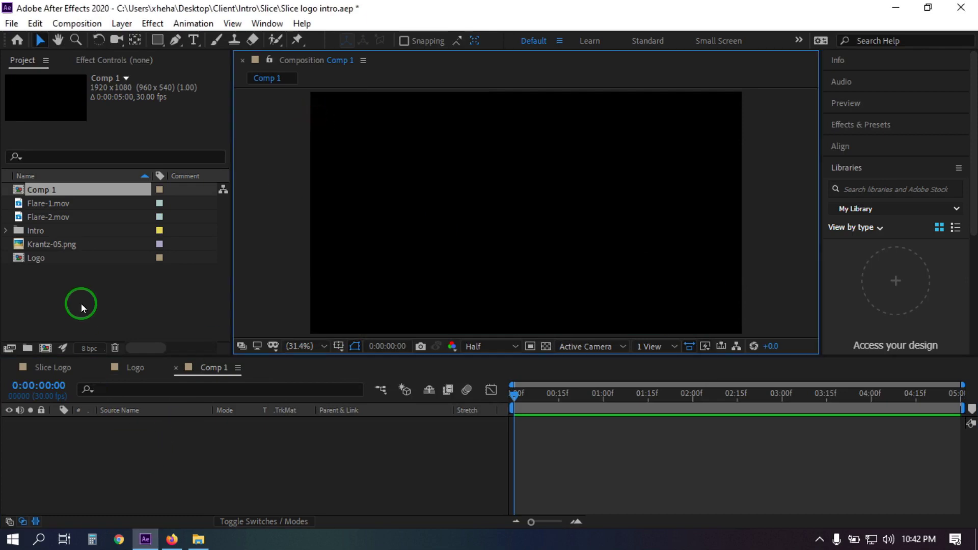
Add the Logo composition to Comp 1 and show safe guides and a proportional grid.
drag(47, 259, 111, 449)
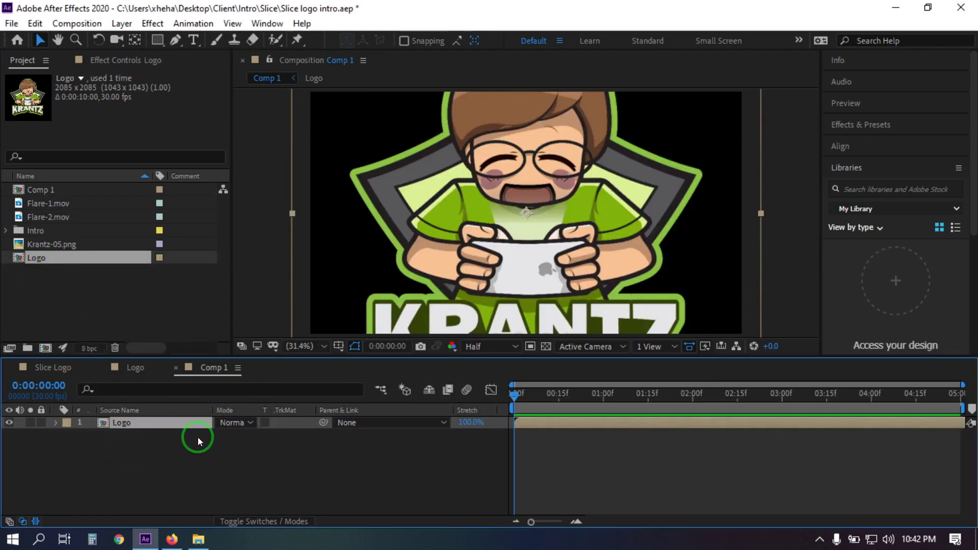
key(s)
drag(230, 435, 188, 435)
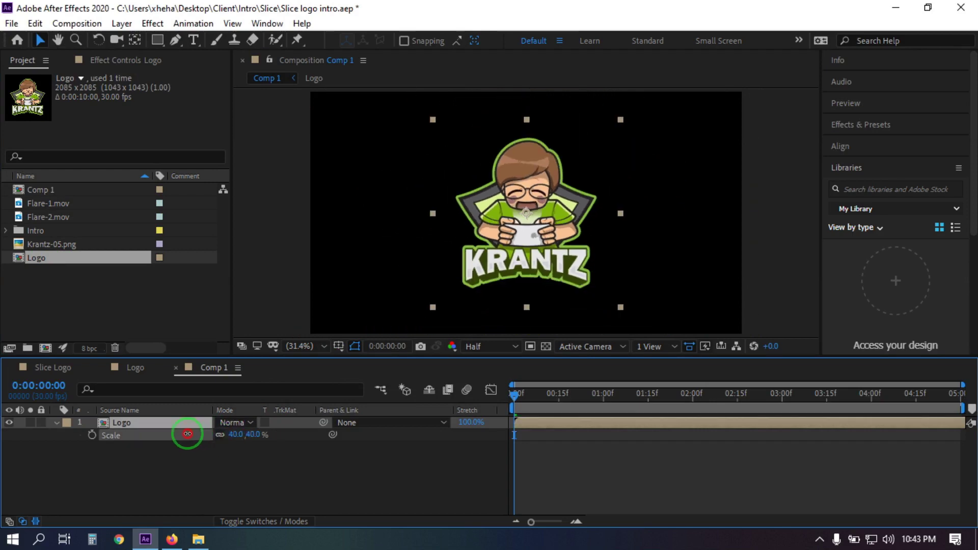
click(338, 346)
click(348, 363)
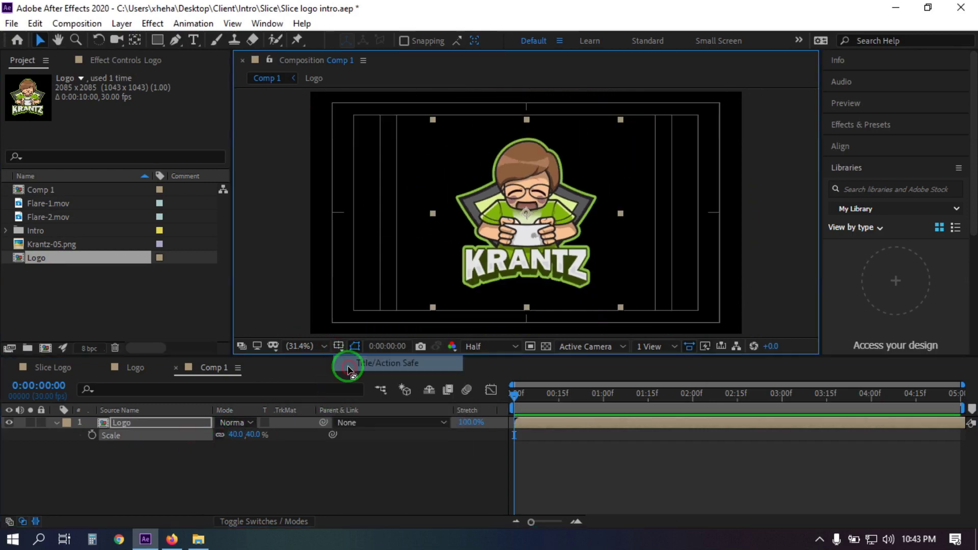
click(339, 346)
click(380, 380)
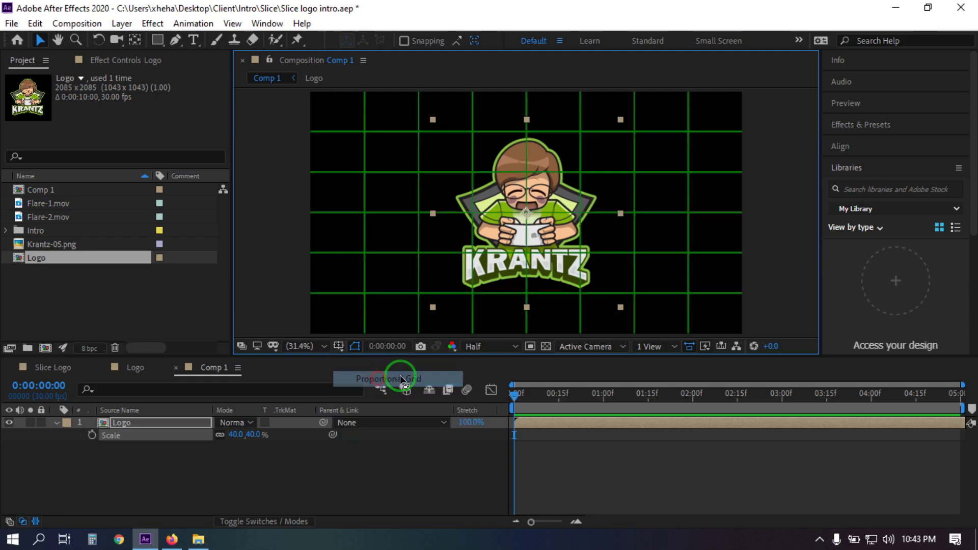
Set the Logo layer's Scale to 22%.
click(233, 435)
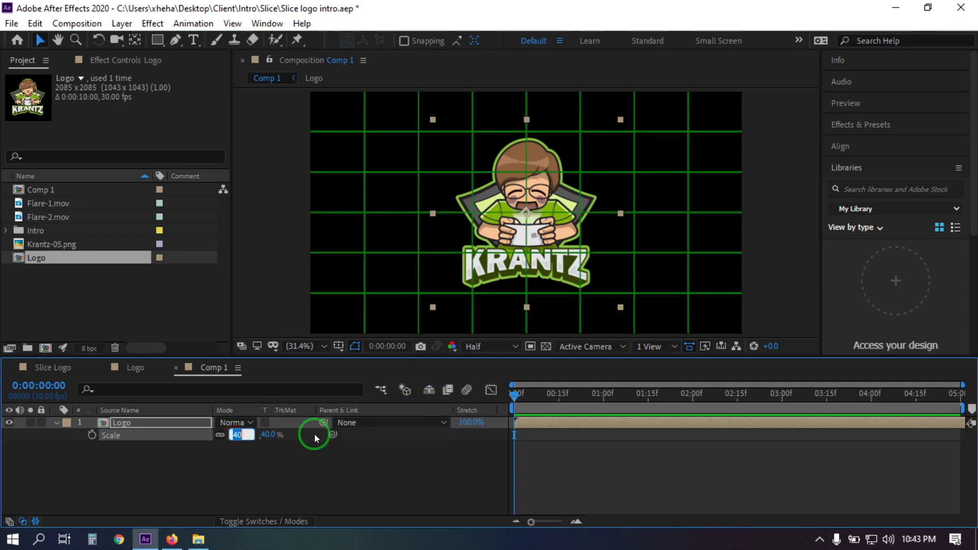
text(22)
key(Return)
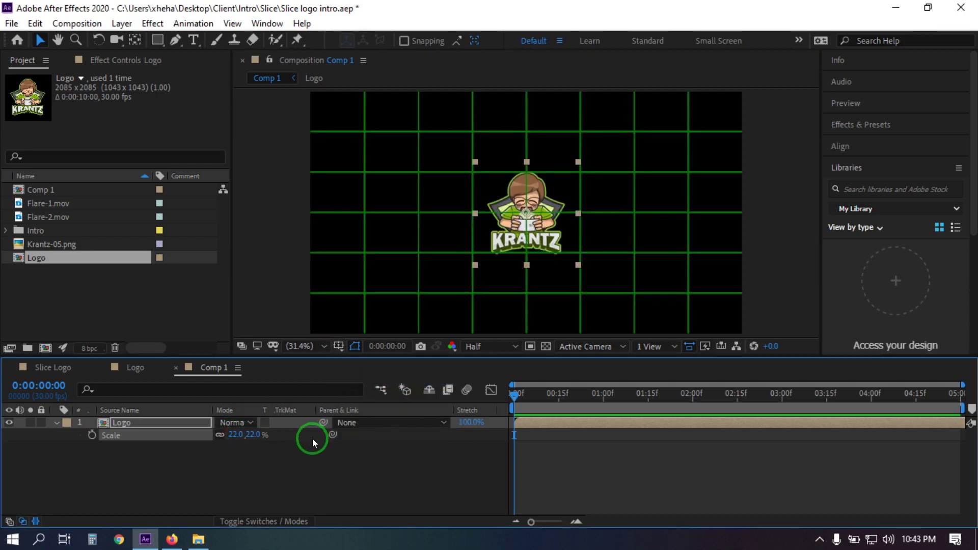
click(328, 476)
click(108, 424)
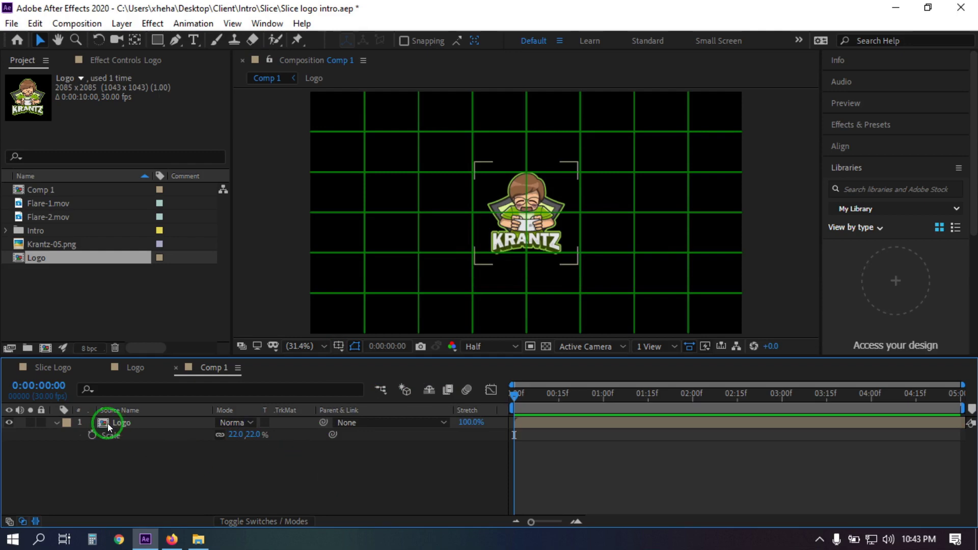
click(56, 422)
click(133, 423)
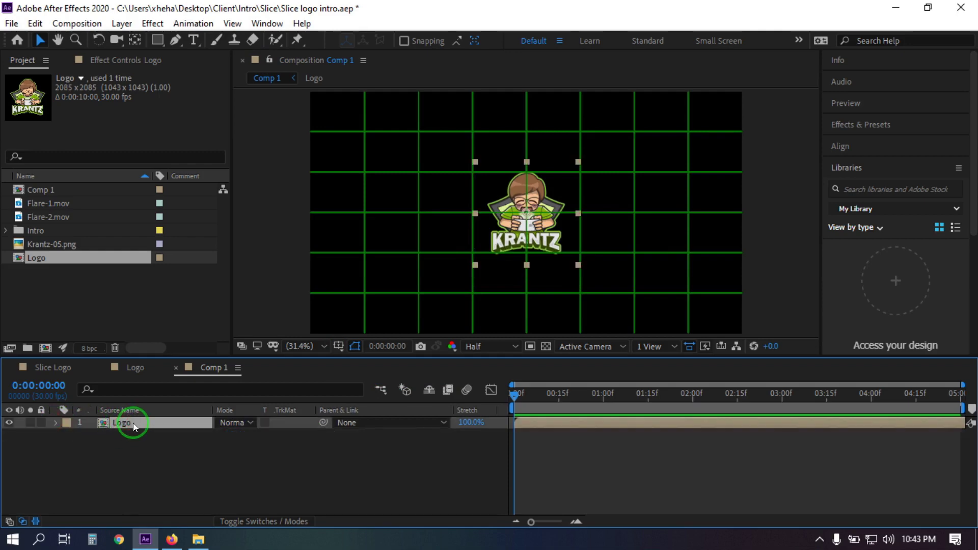
Duplicate the Logo layer and mask one copy to the logo's top half.
key(ctrl+d)
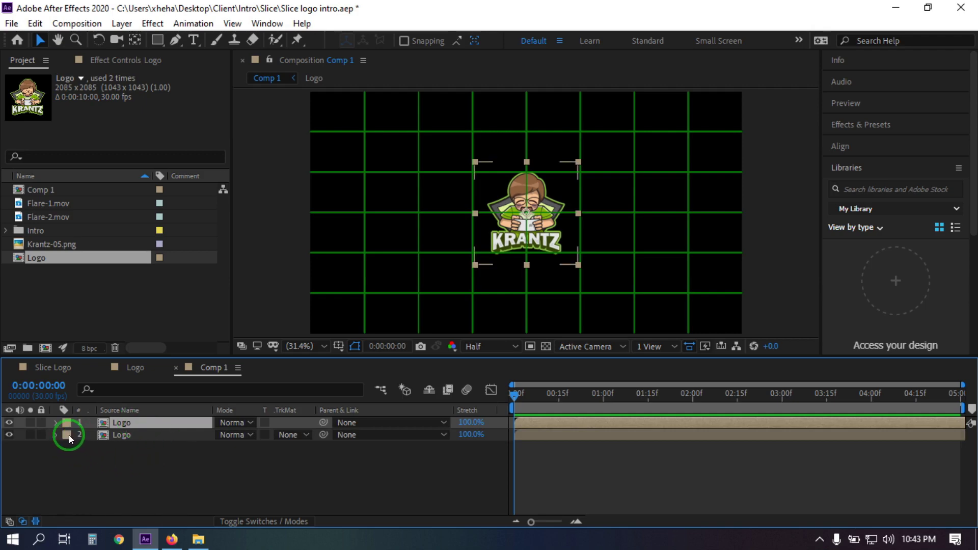
click(9, 436)
click(121, 423)
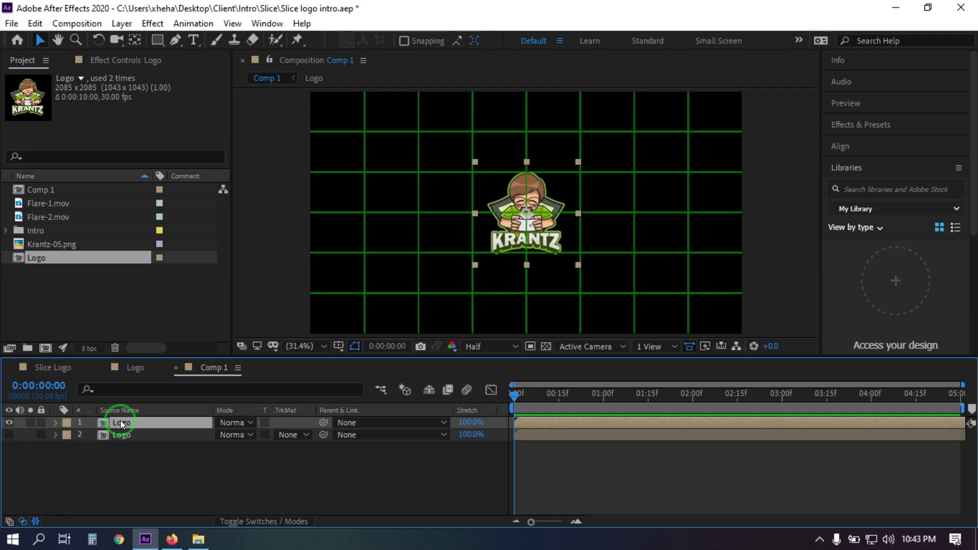
drag(158, 41, 236, 37)
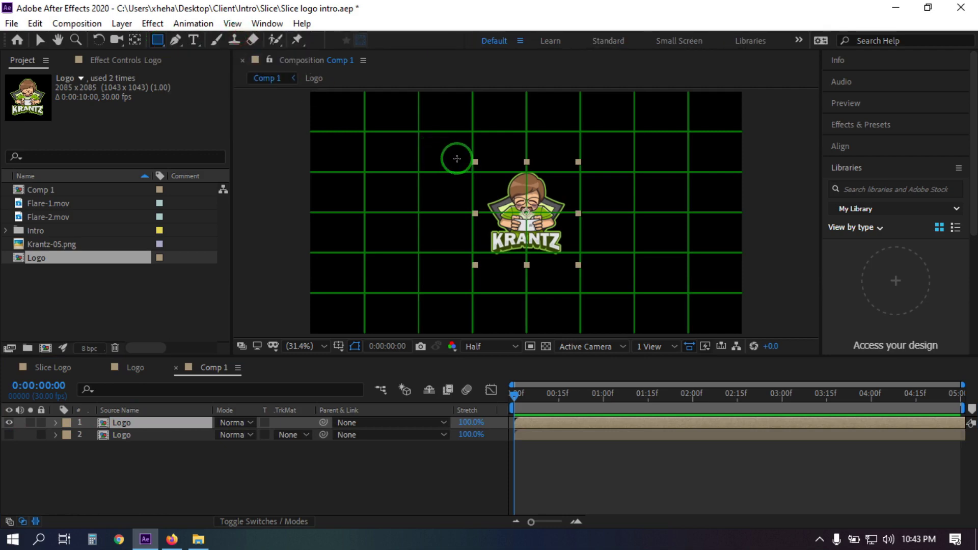
mouse_move(456, 158)
mouse_down()
mouse_move(589, 204)
mouse_move(583, 212)
mouse_up()
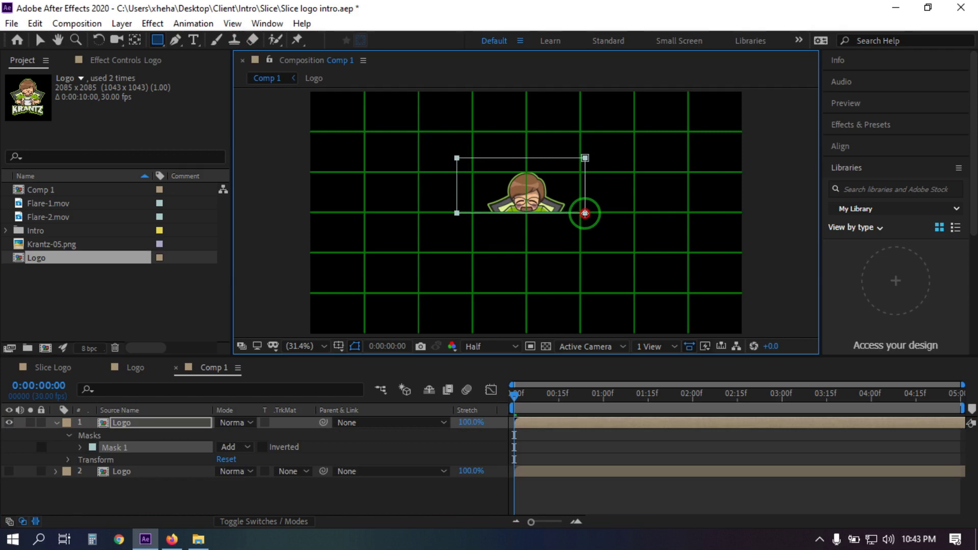
click(151, 481)
click(53, 426)
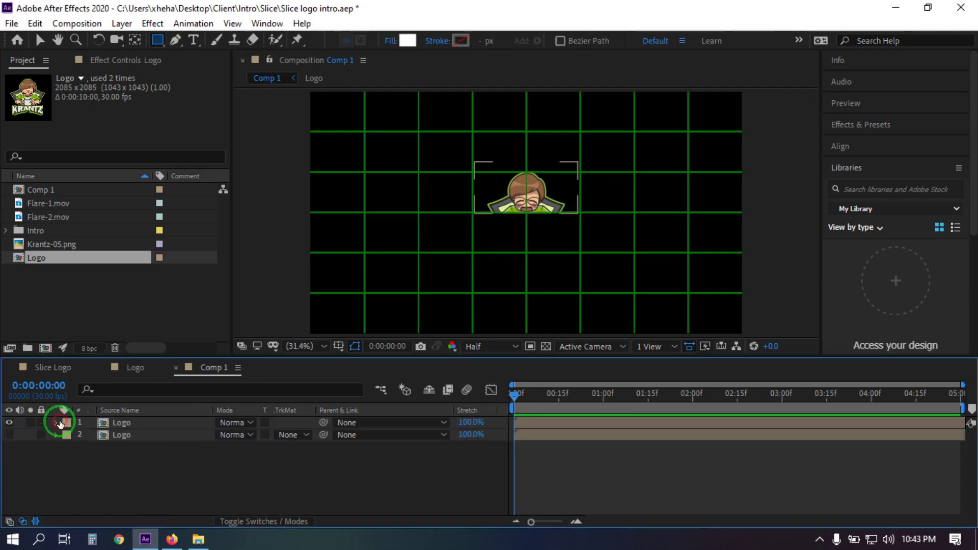
click(123, 423)
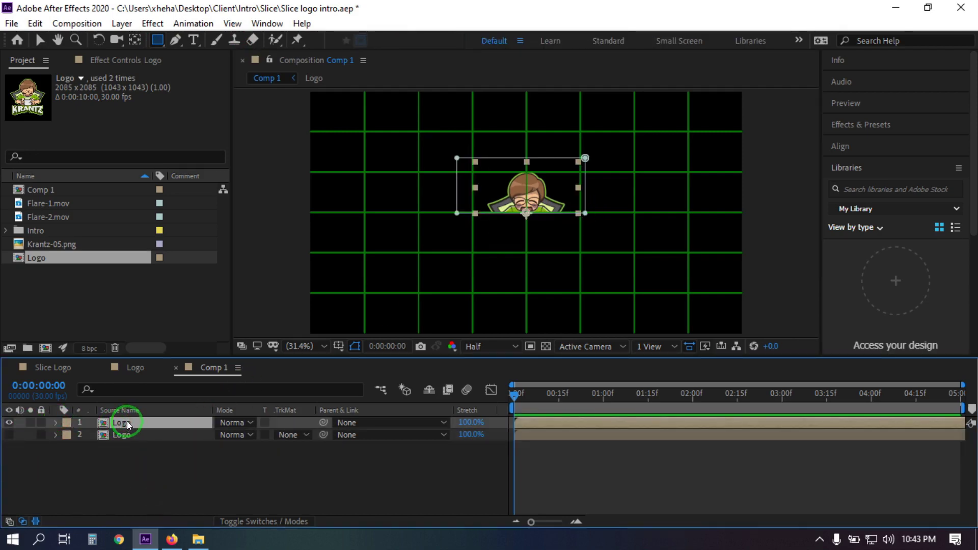
Duplicate the masked layer and move its mask down over the KRANTZ lettering.
key(ctrl+d)
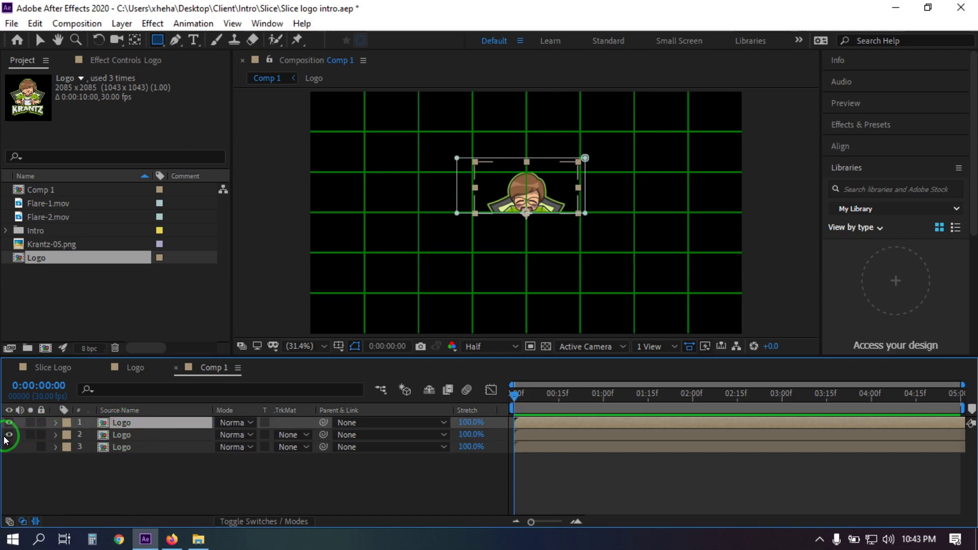
click(9, 422)
click(125, 436)
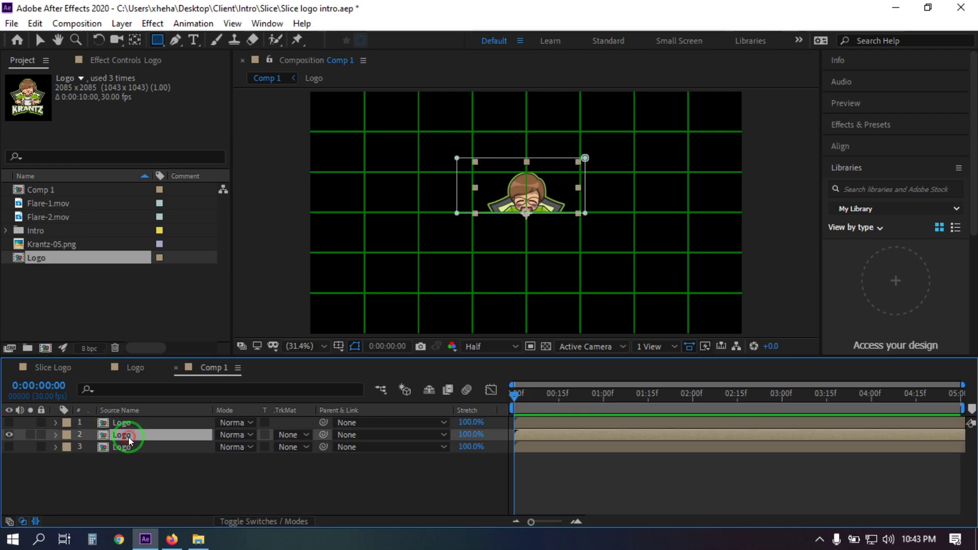
click(43, 44)
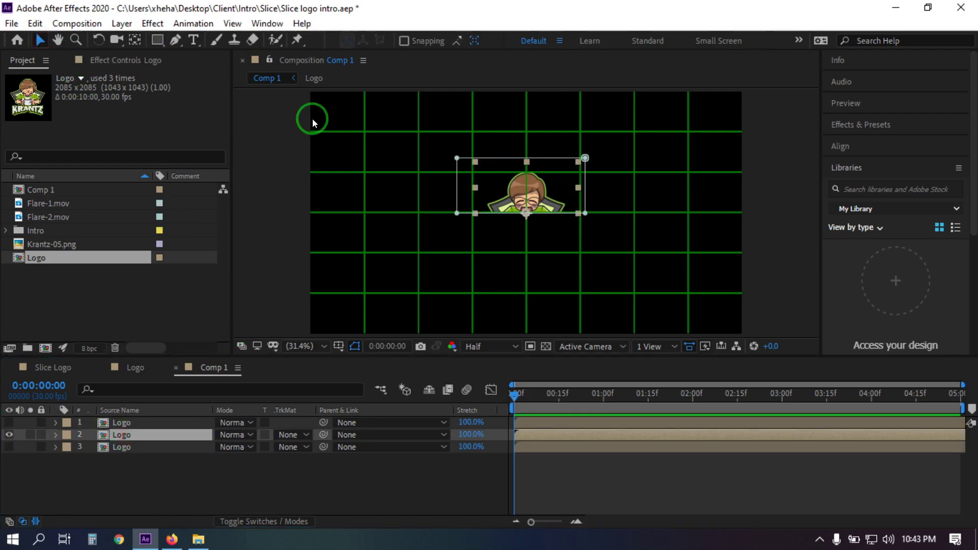
drag(525, 158, 529, 275)
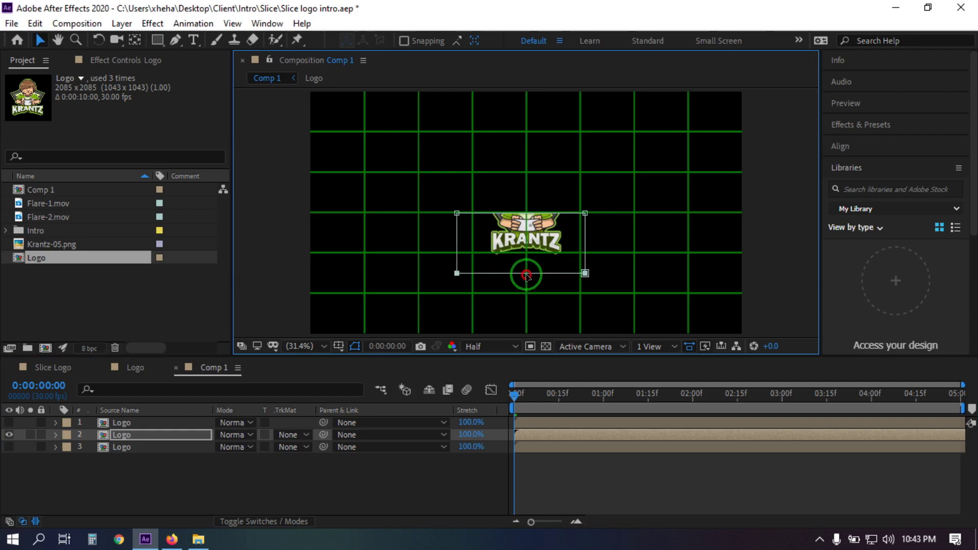
click(127, 467)
click(10, 423)
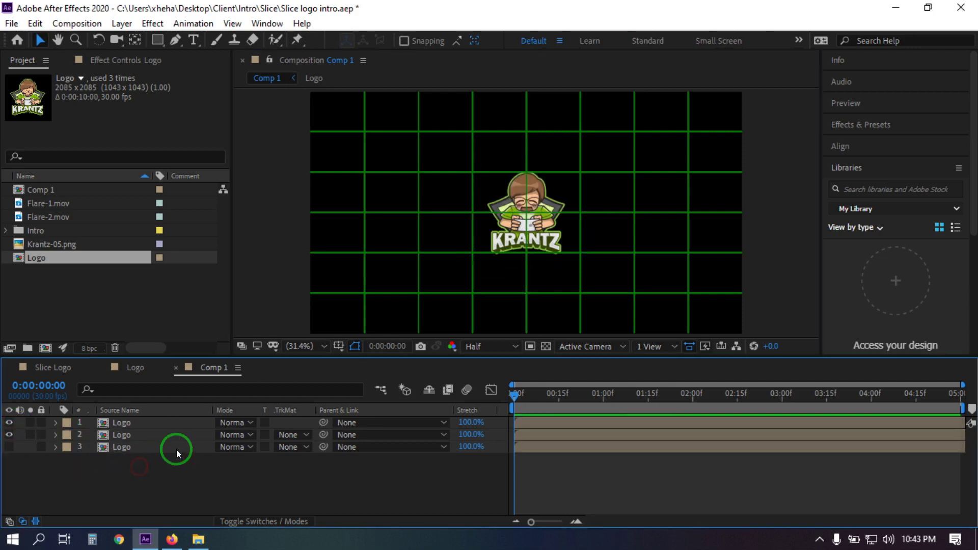
click(156, 429)
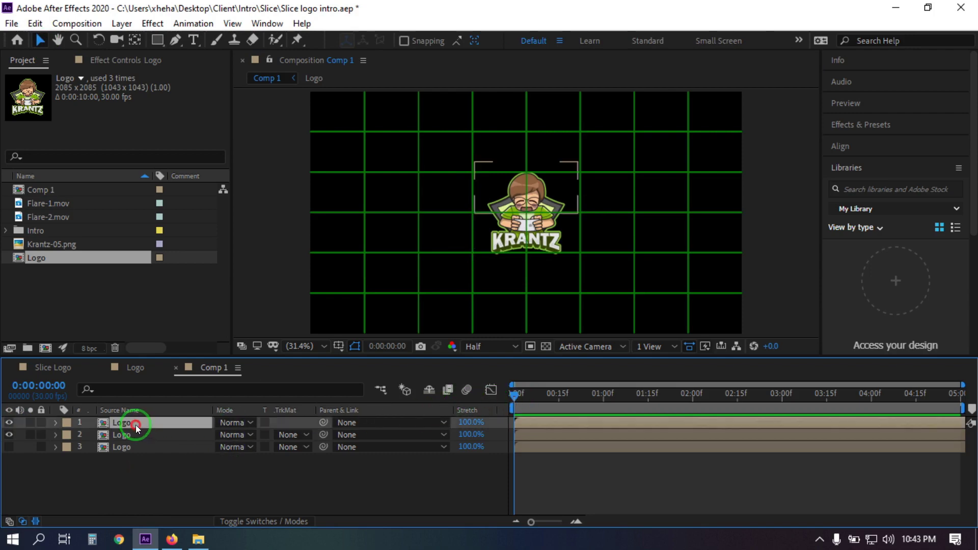
ctrl+click(112, 434)
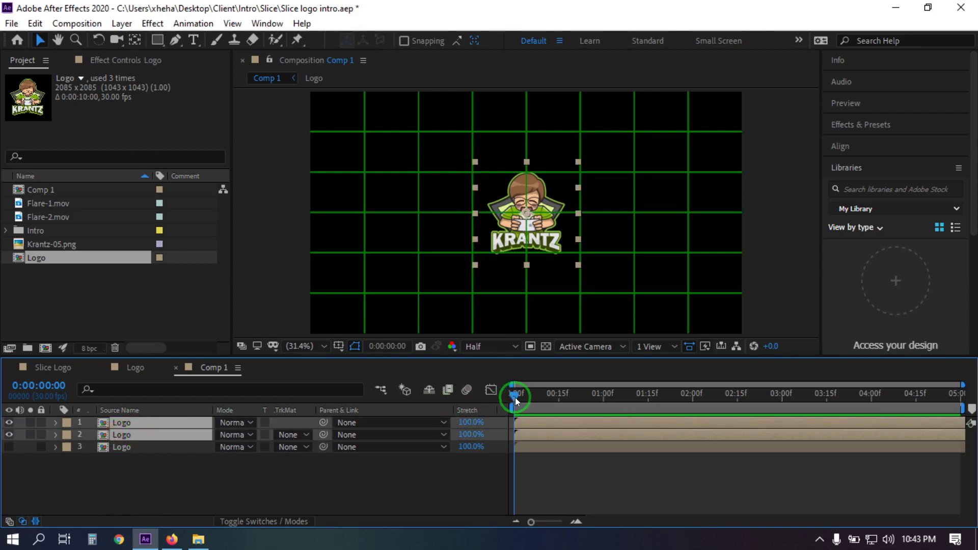
Set Position keyframes on both logo halves at frame 0:00:00:07.
drag(515, 398, 535, 402)
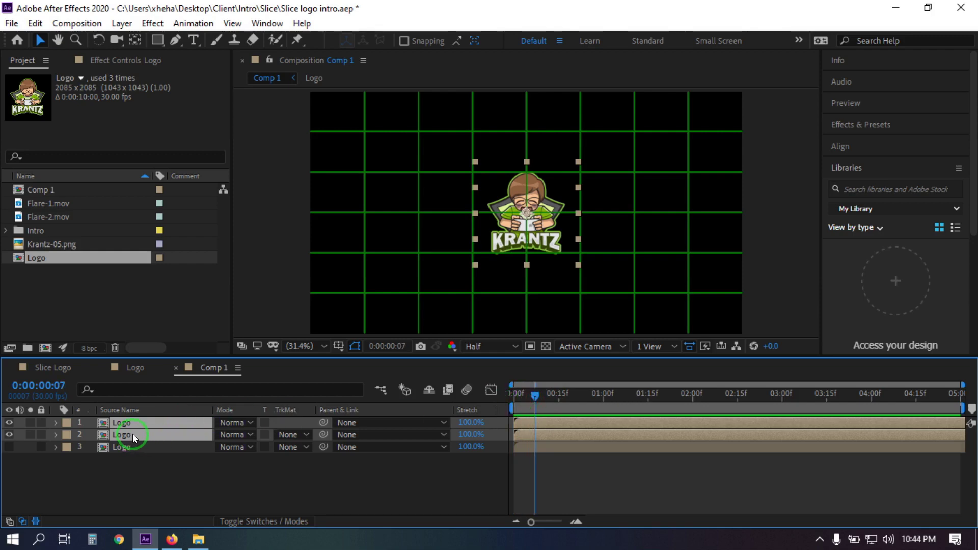
key(p)
click(92, 434)
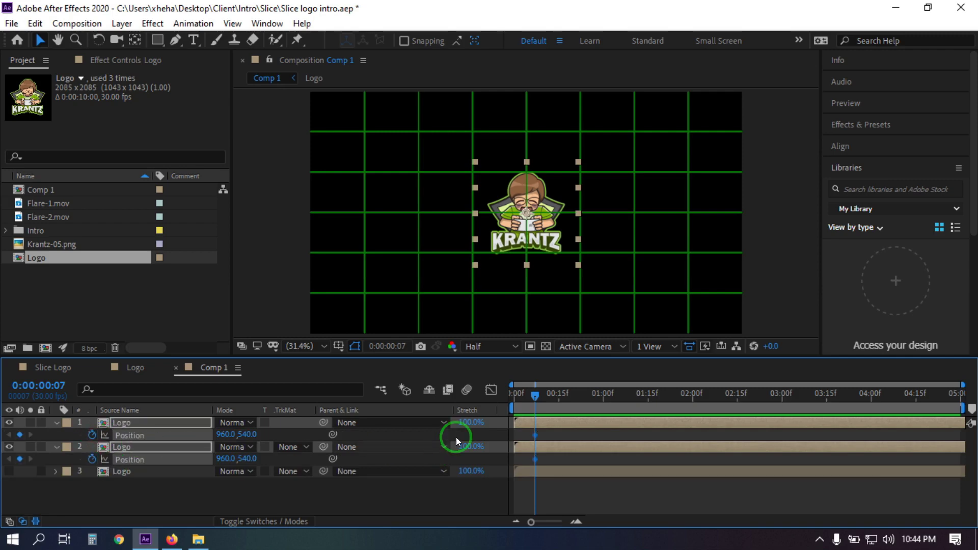
At frame 0, move the face half off-frame upper left to -421,5 and hide the grid.
drag(539, 399, 506, 404)
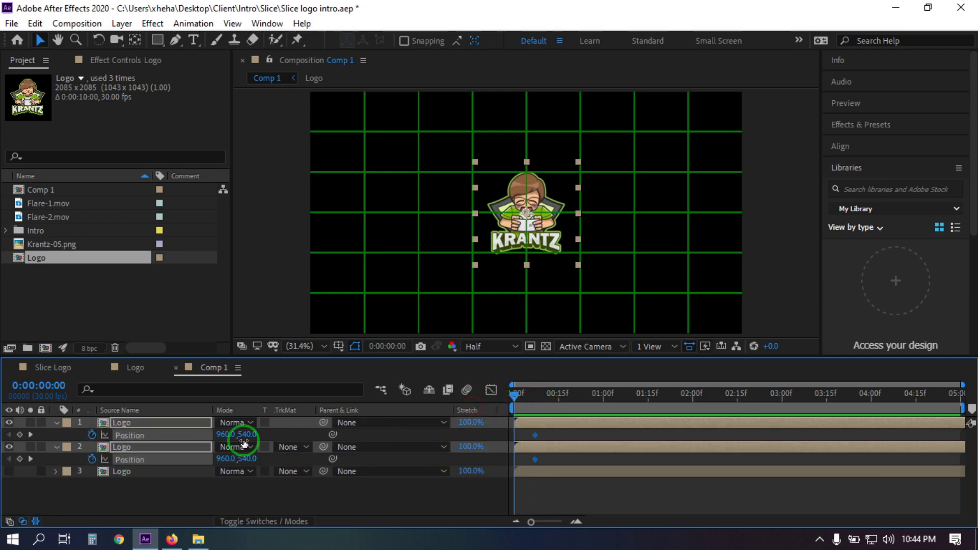
click(202, 491)
click(124, 423)
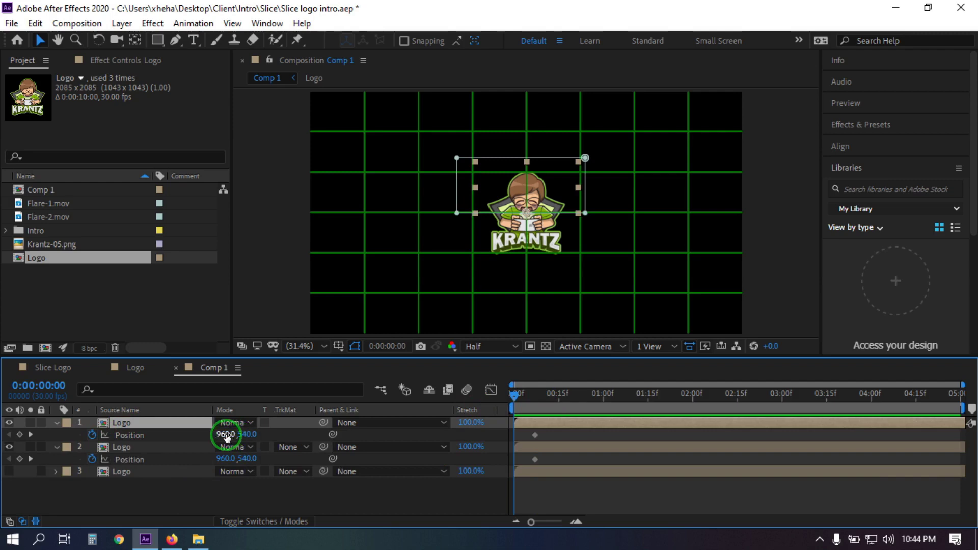
drag(225, 437, 167, 435)
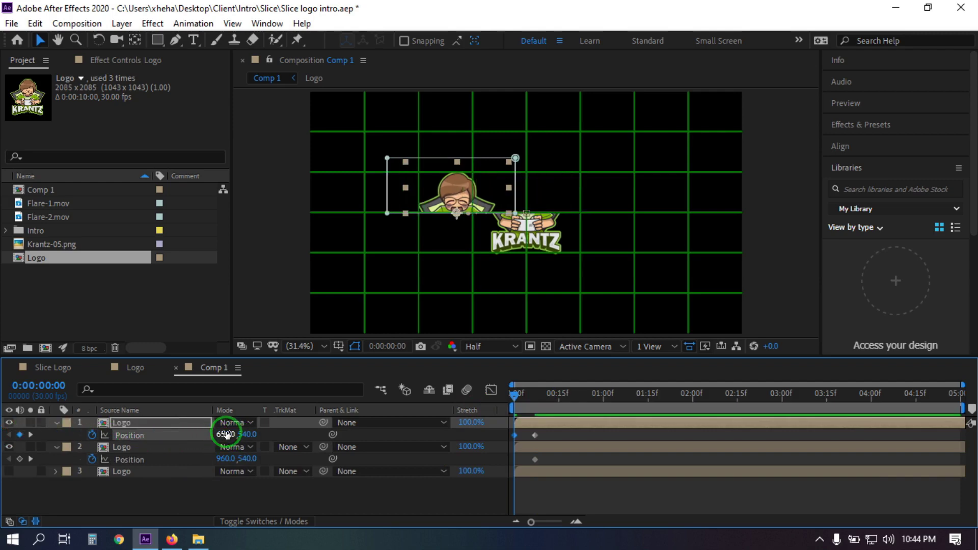
drag(226, 434, 37, 442)
scroll(368, 234, down, 2)
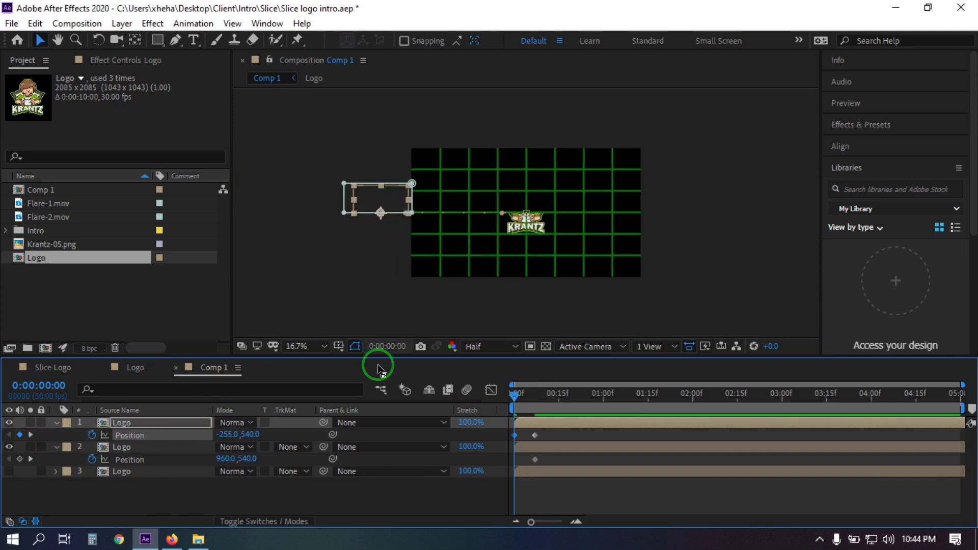
click(339, 346)
click(373, 380)
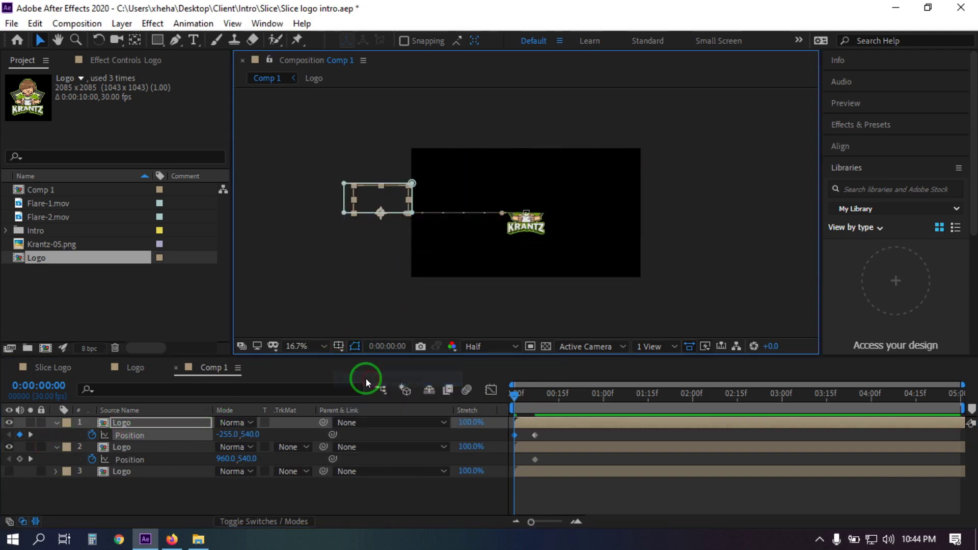
drag(230, 434, 177, 441)
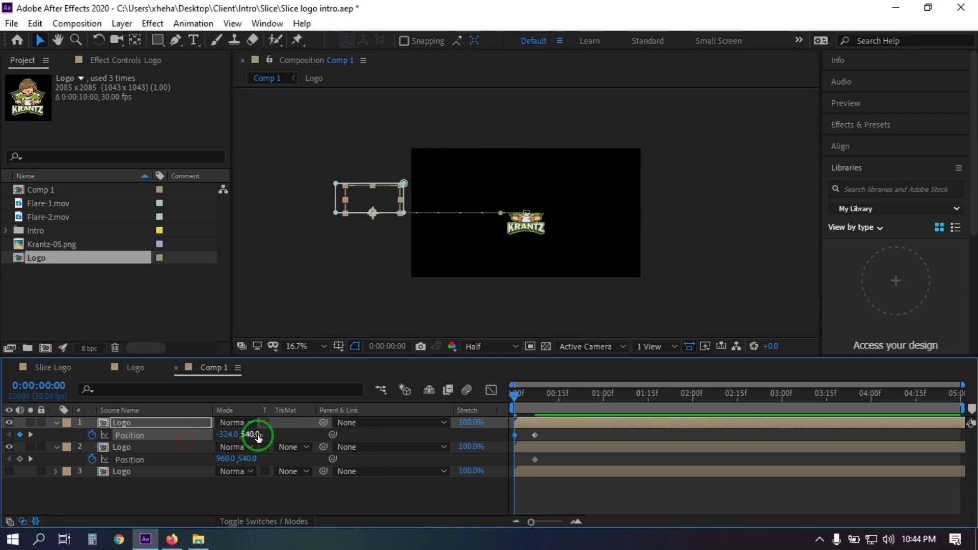
drag(250, 434, 127, 458)
drag(234, 434, 93, 434)
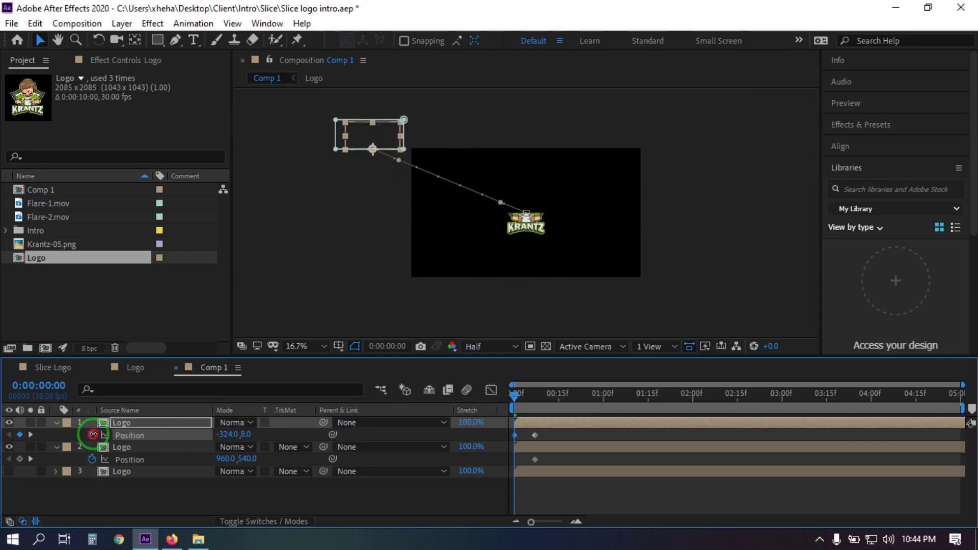
Move the lettering half off-frame lower right to 2348,1225 and scrub the fly-in.
click(119, 446)
drag(228, 459, 968, 403)
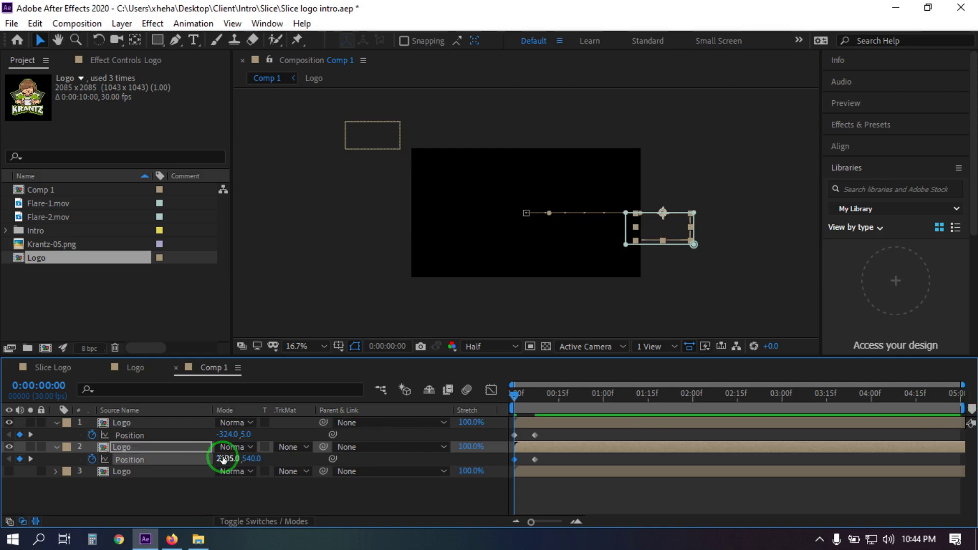
drag(226, 455, 392, 448)
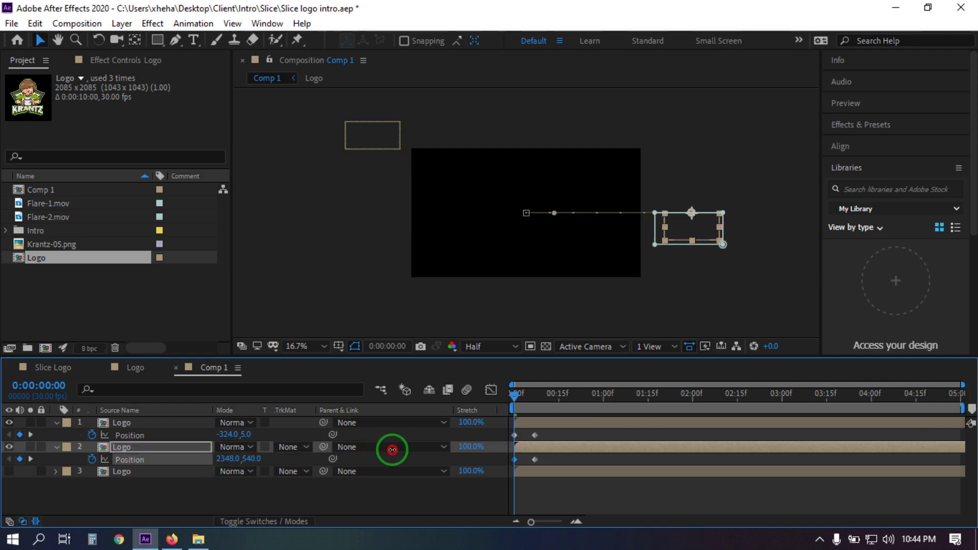
drag(224, 434, 157, 439)
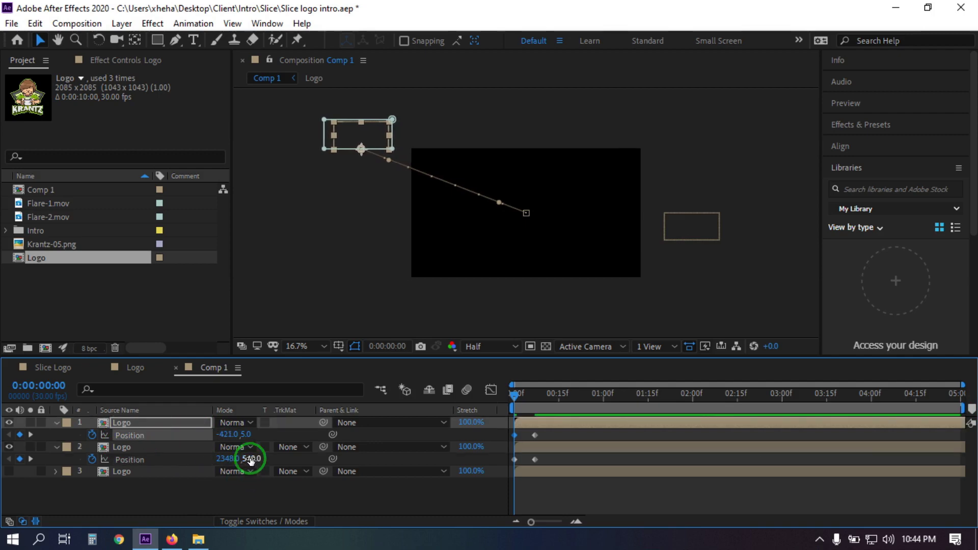
drag(247, 459, 748, 451)
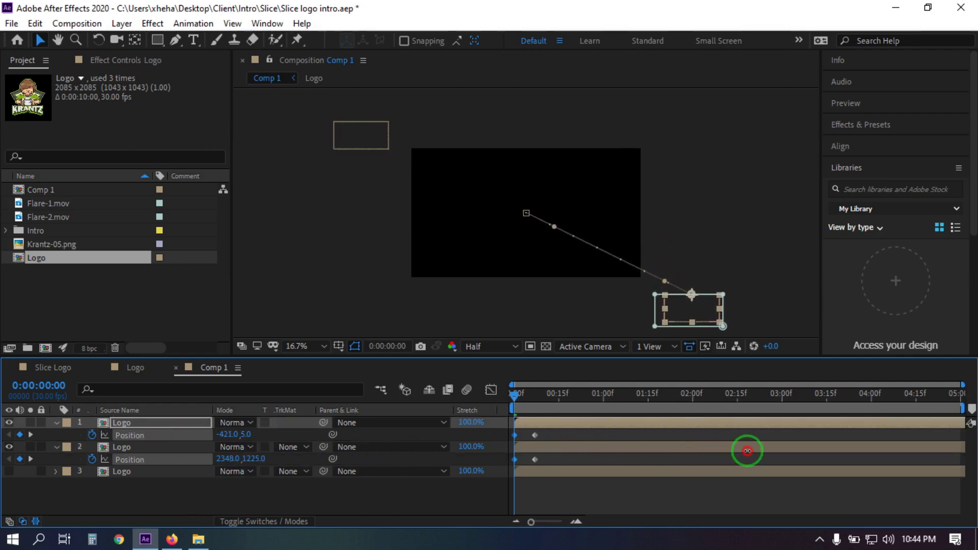
click(296, 506)
drag(521, 399, 504, 472)
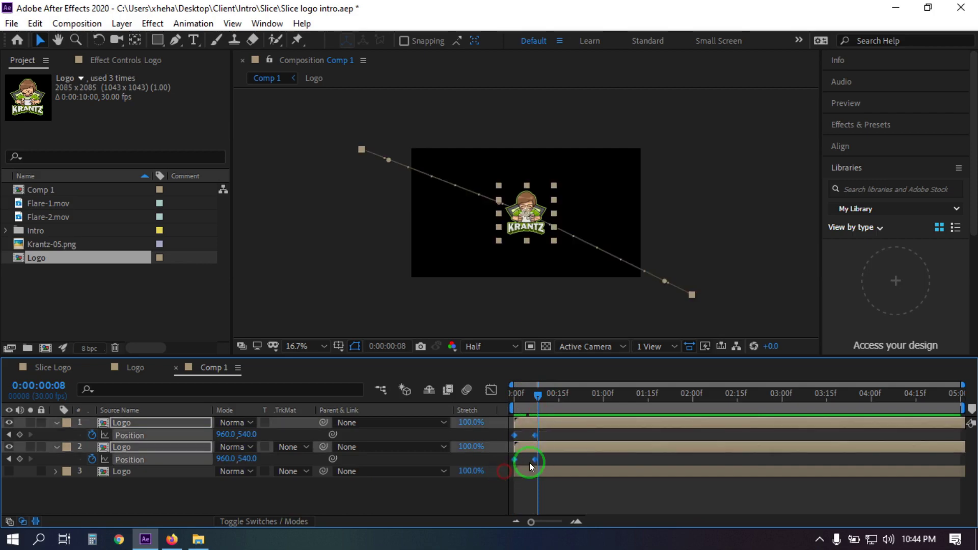
Apply Easy Ease to both halves' Position keyframes.
right_click(539, 436)
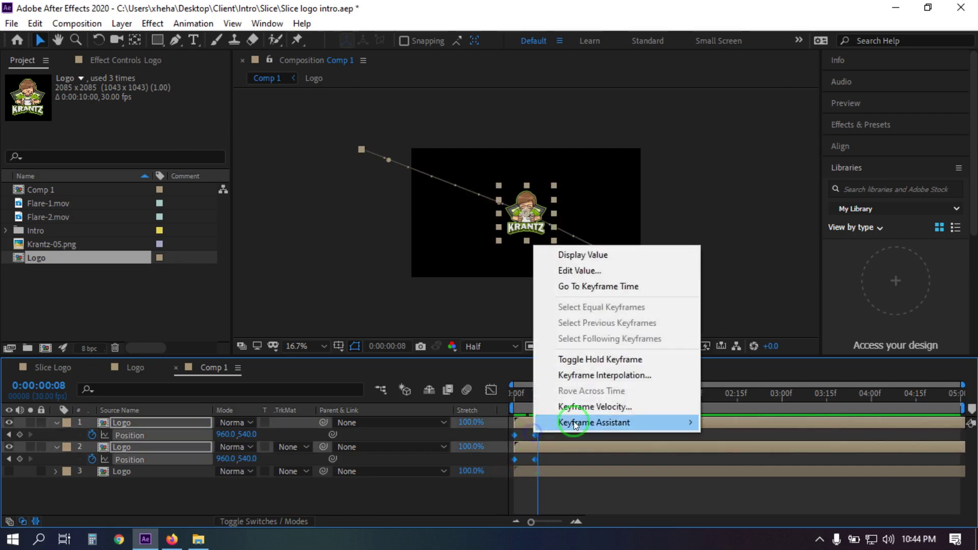
mouse_move(566, 422)
click(734, 327)
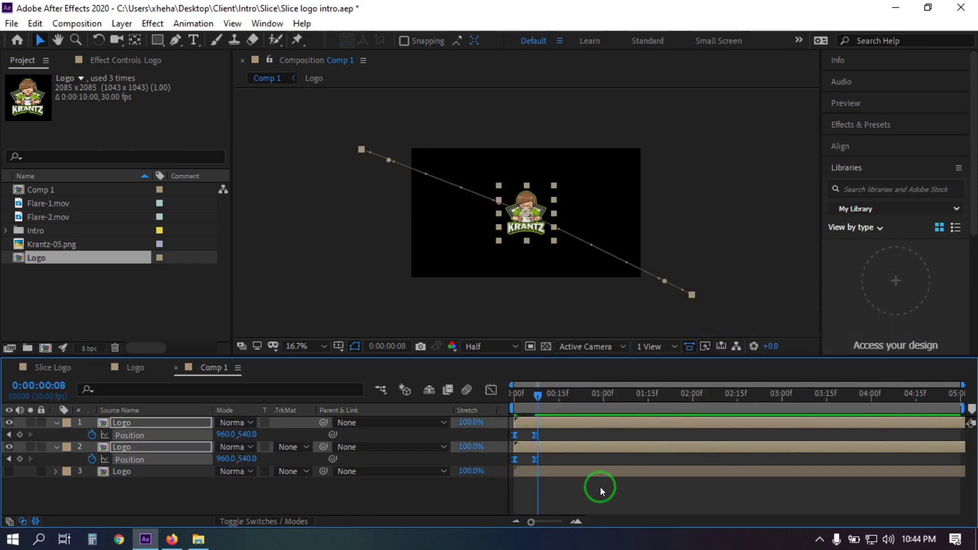
click(600, 487)
Preview the eased fly-in, return to frame 7 and select both logo layers.
click(516, 398)
key(space)
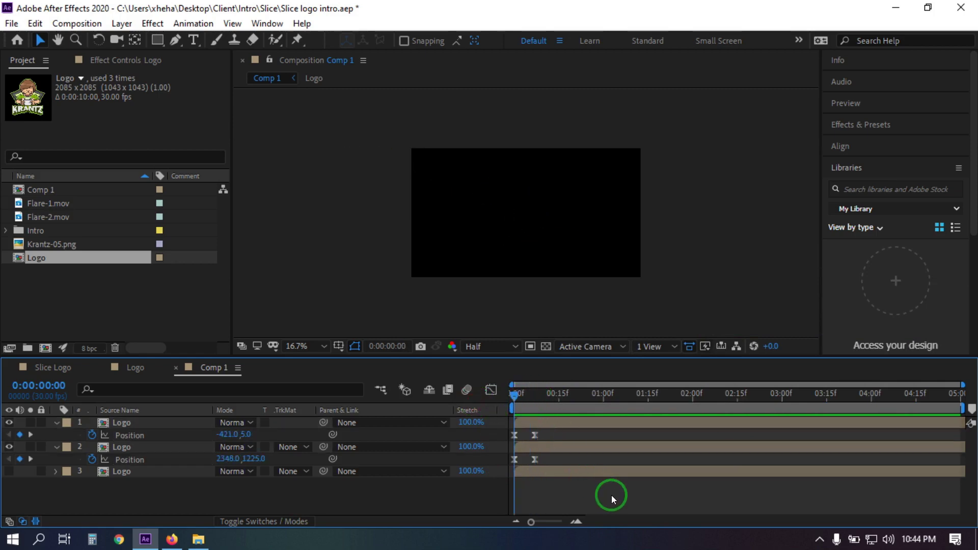
click(588, 393)
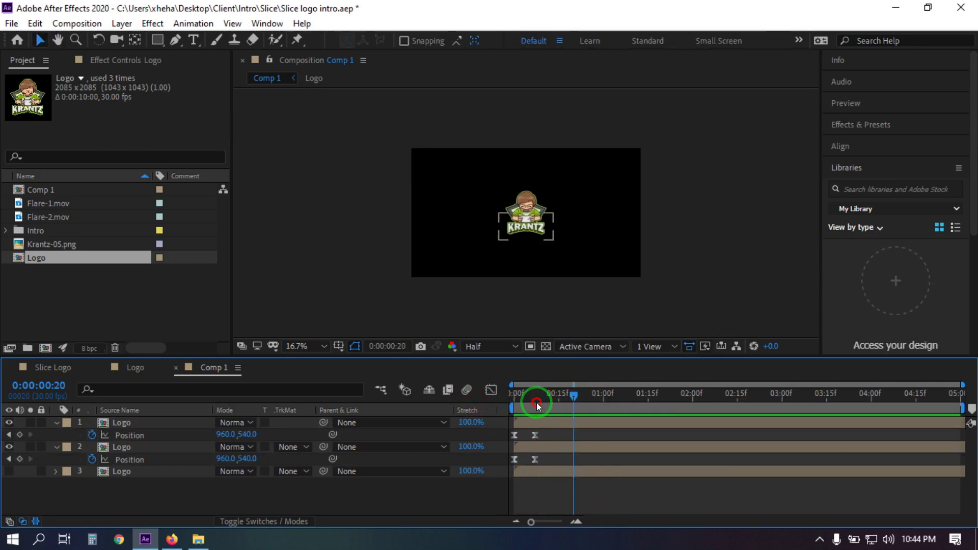
key(space)
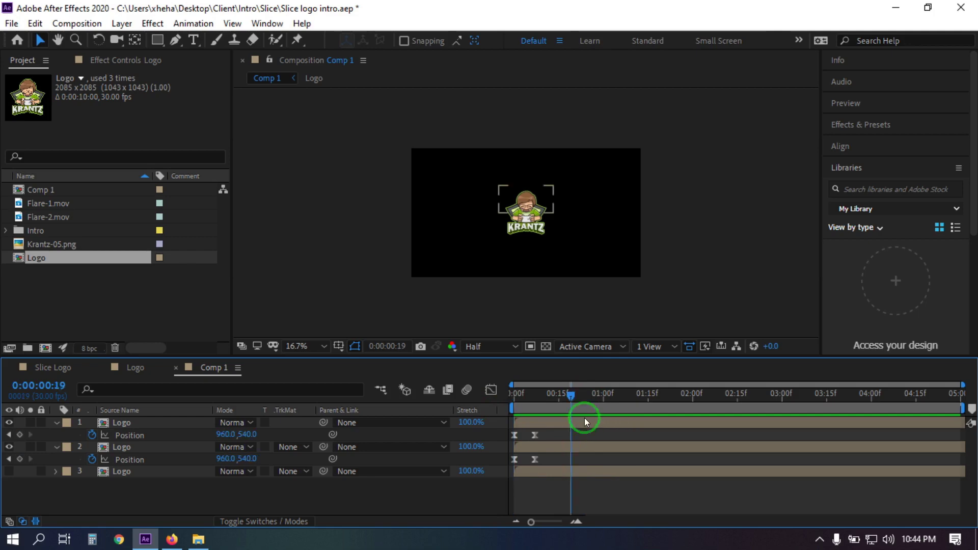
drag(585, 421, 533, 418)
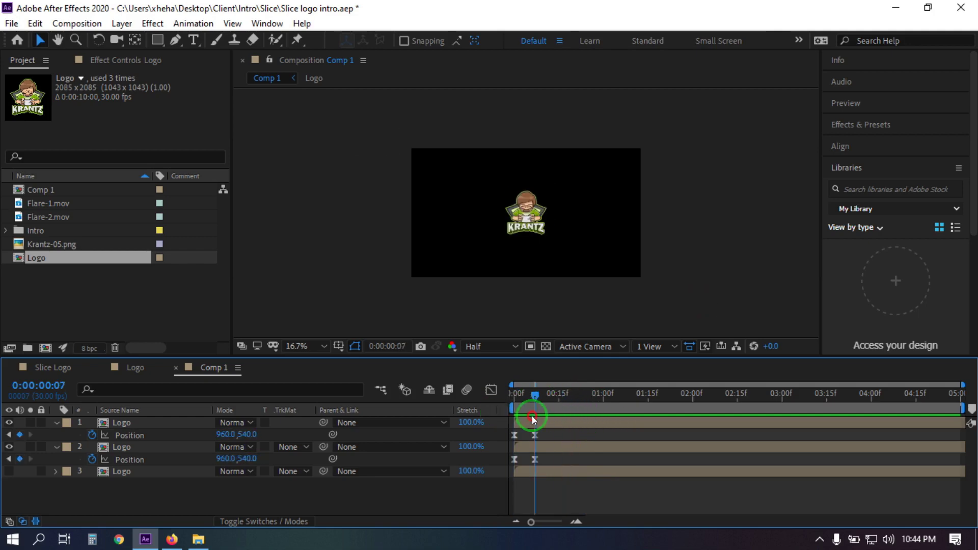
click(134, 424)
ctrl+click(137, 447)
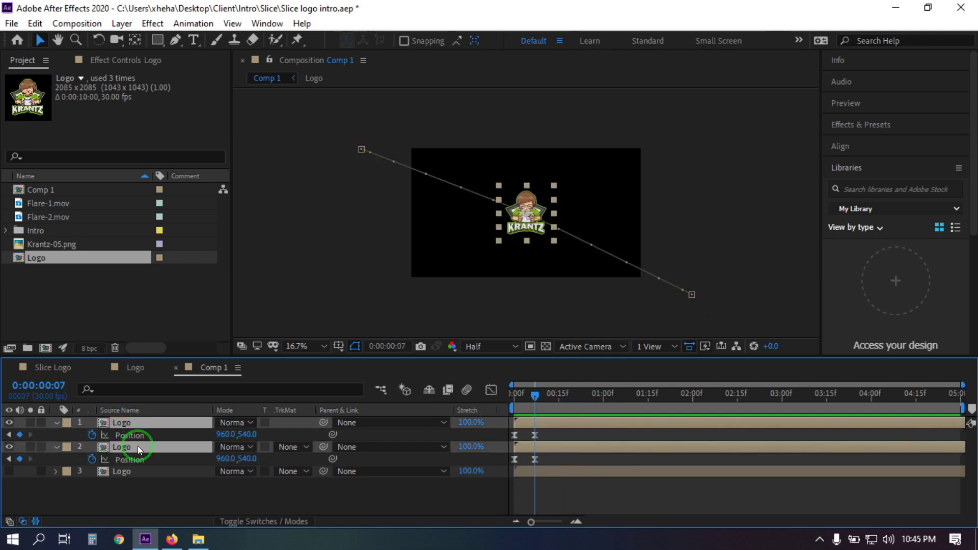
Add Scale keyframes at frame 7 and enlarge both halves to 44% at frame 0.
key(s)
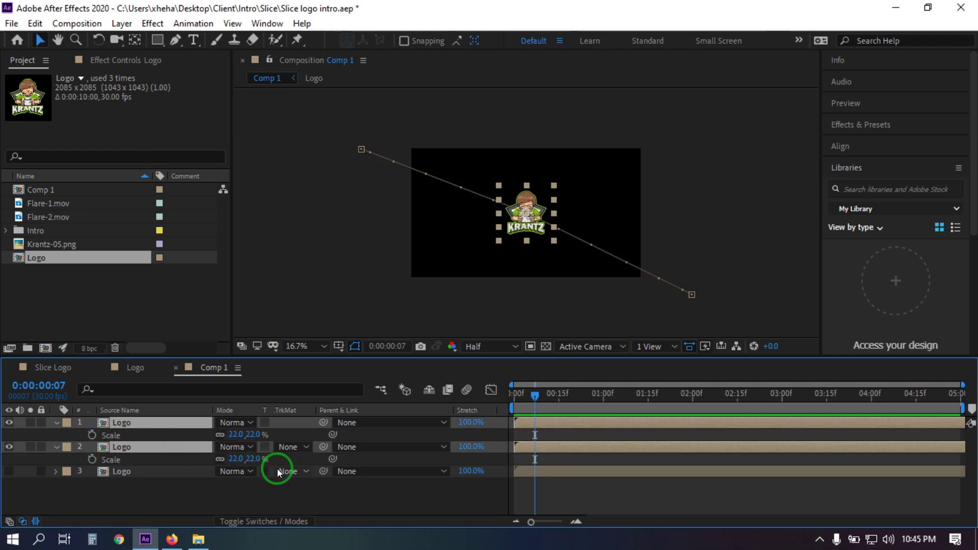
click(92, 437)
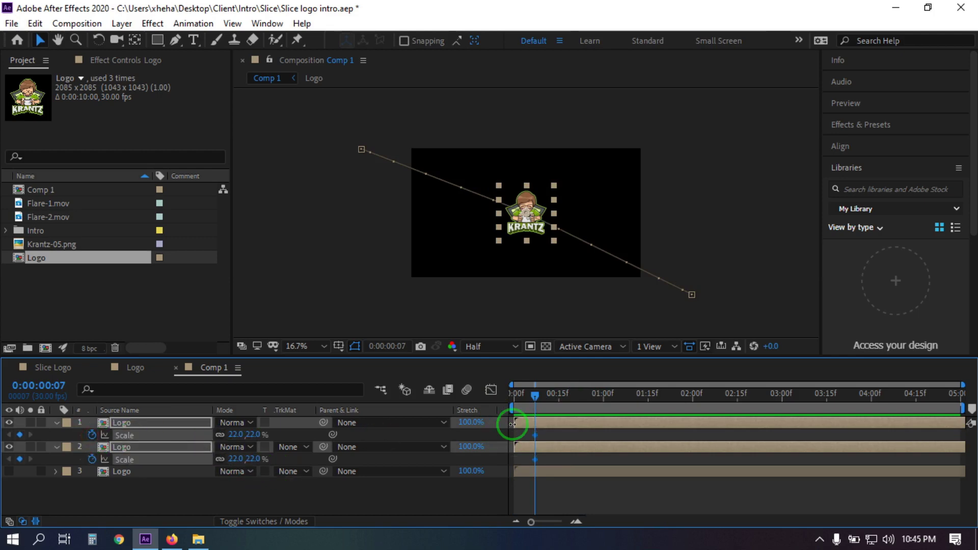
drag(540, 397, 487, 406)
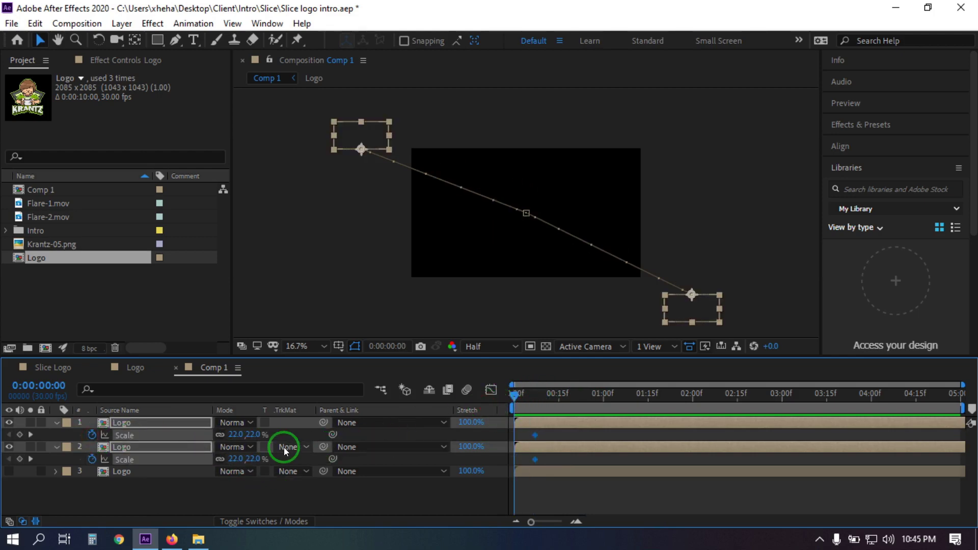
drag(235, 435, 247, 435)
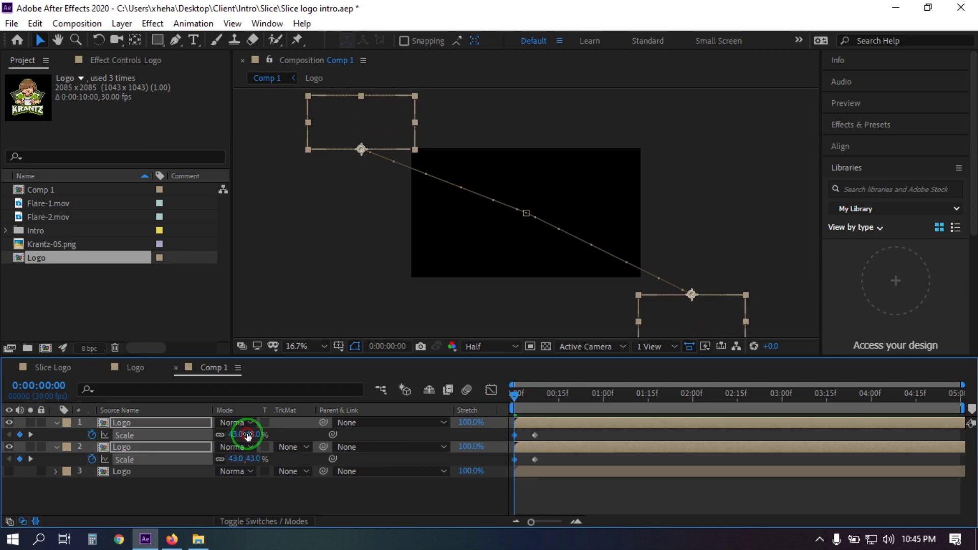
click(208, 485)
Undo the scale change so both halves stay at 22%, checking them at frame 5.
click(121, 423)
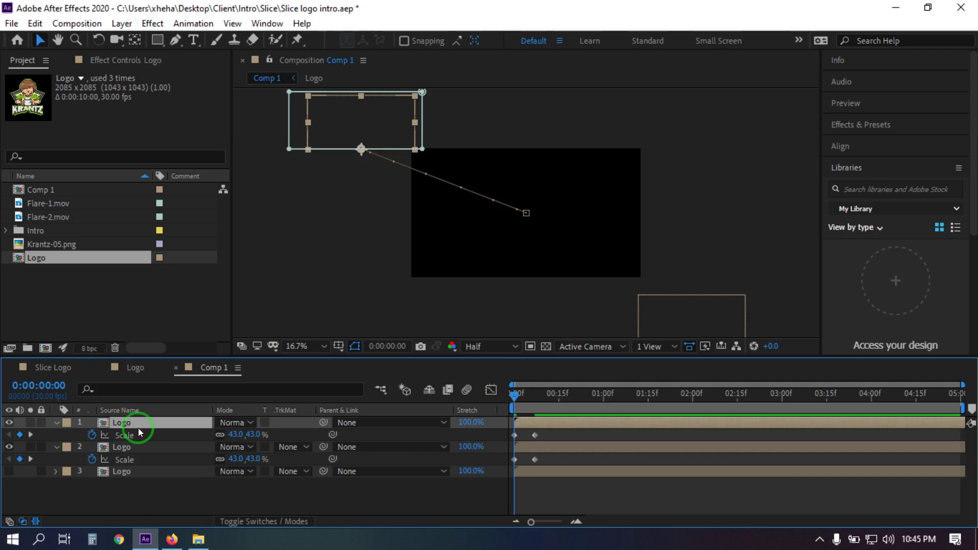
key(r)
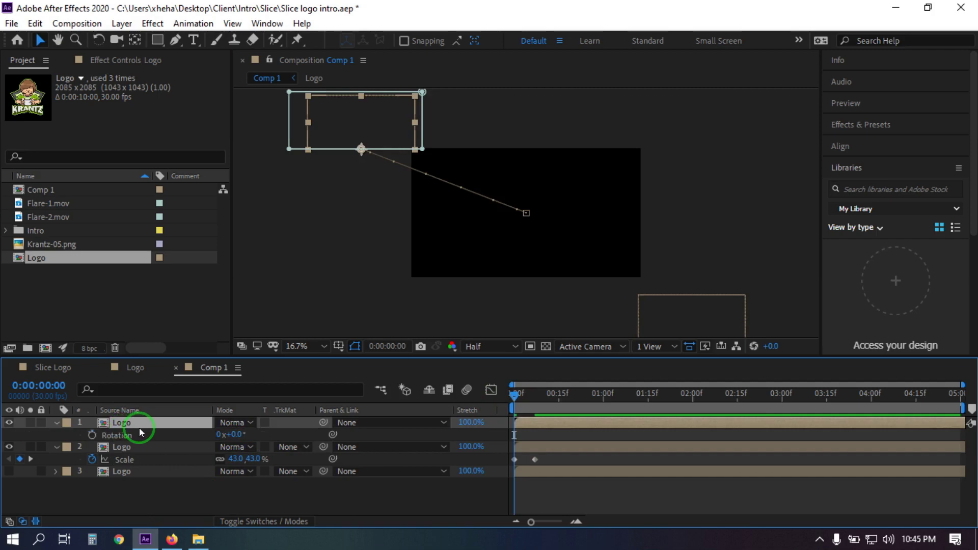
key(ctrl+z)
click(146, 425)
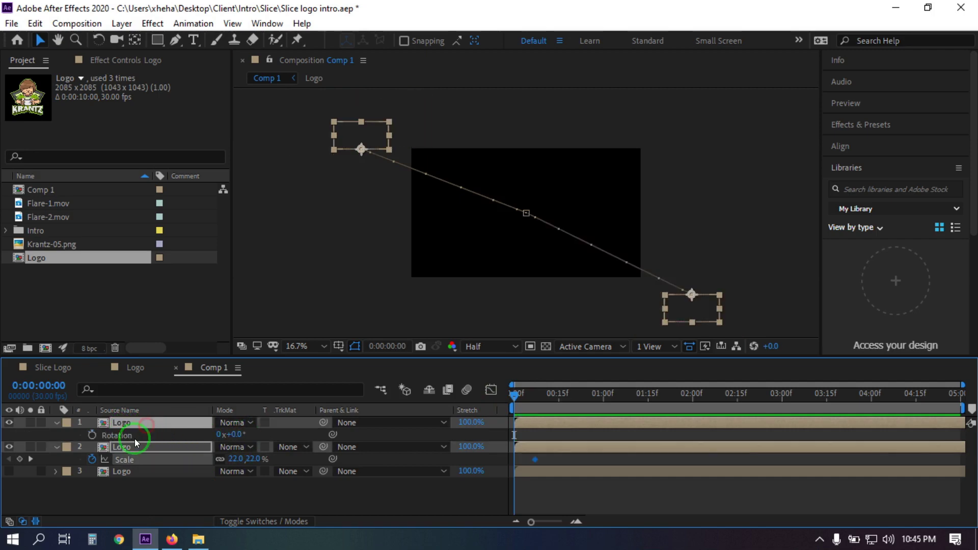
click(151, 501)
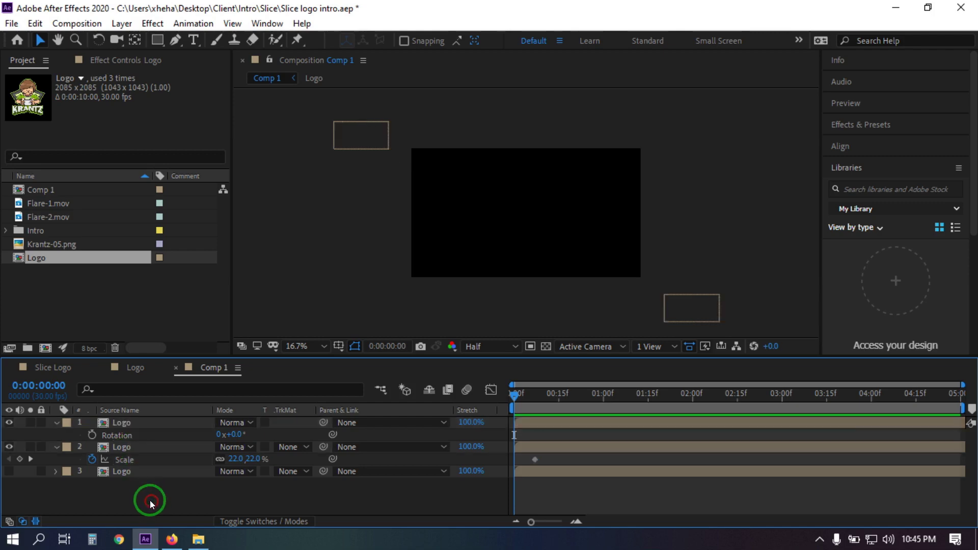
click(130, 445)
click(126, 422)
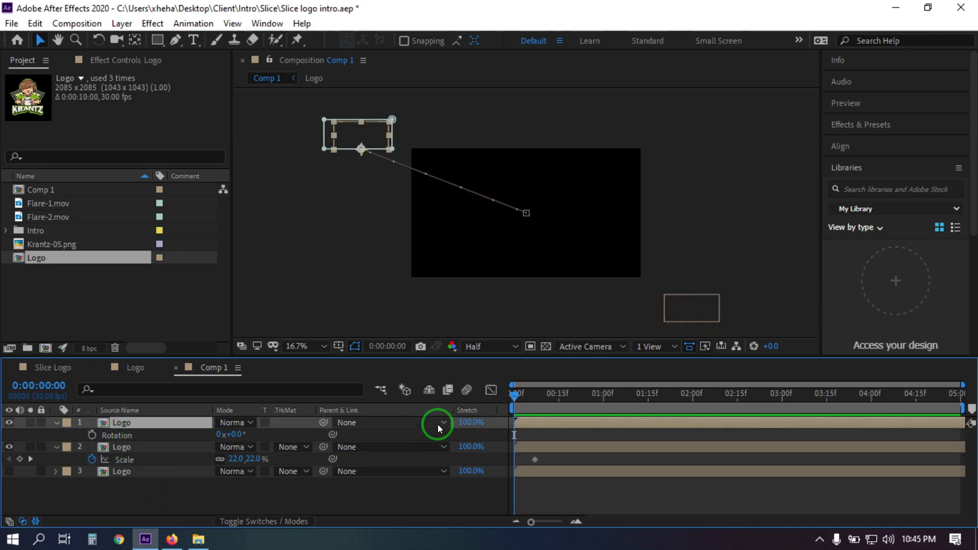
mouse_move(516, 395)
mouse_down()
mouse_move(537, 396)
mouse_move(509, 398)
mouse_move(529, 399)
mouse_up()
click(247, 504)
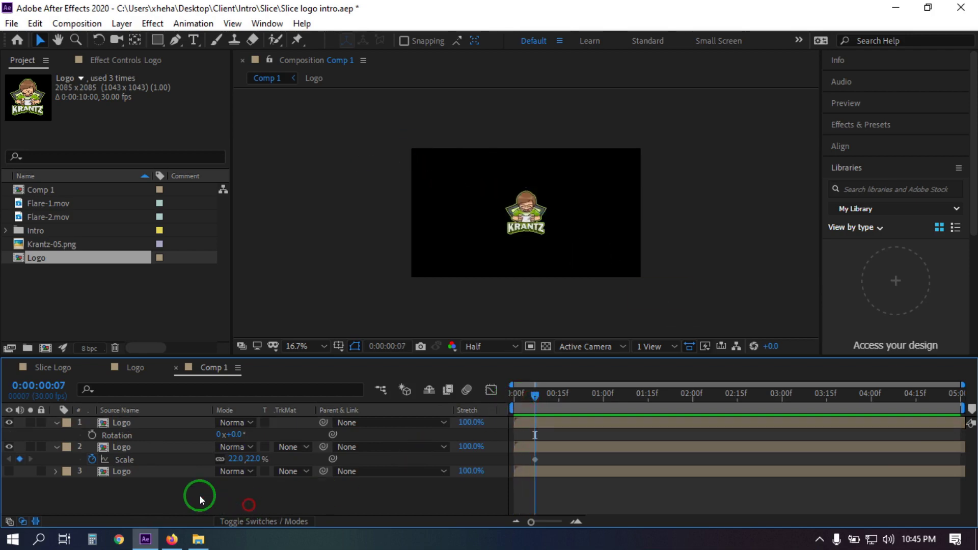
click(113, 426)
ctrl+click(124, 448)
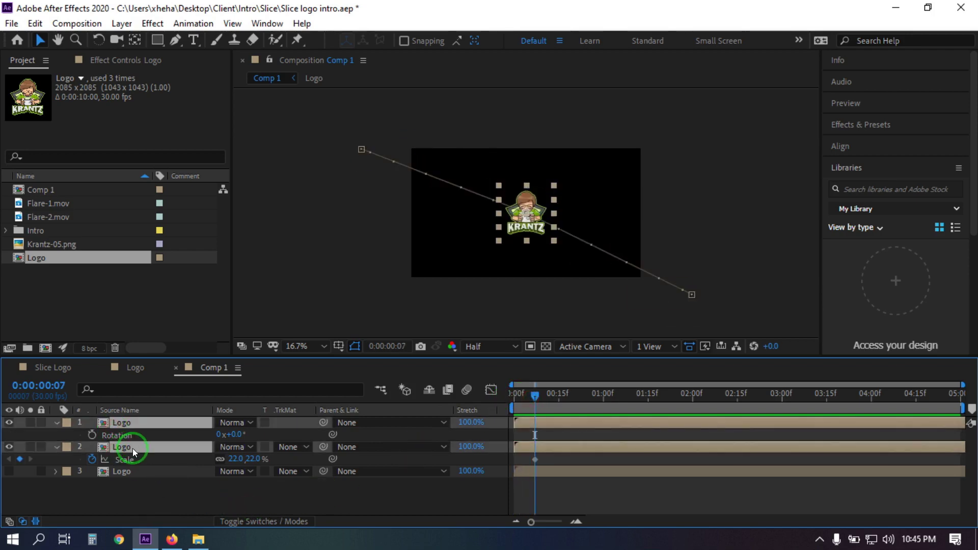
Keyframe Rotation at frame 7 and start the halves tilted at -29° and -27° on frame 0.
key(u)
key(r)
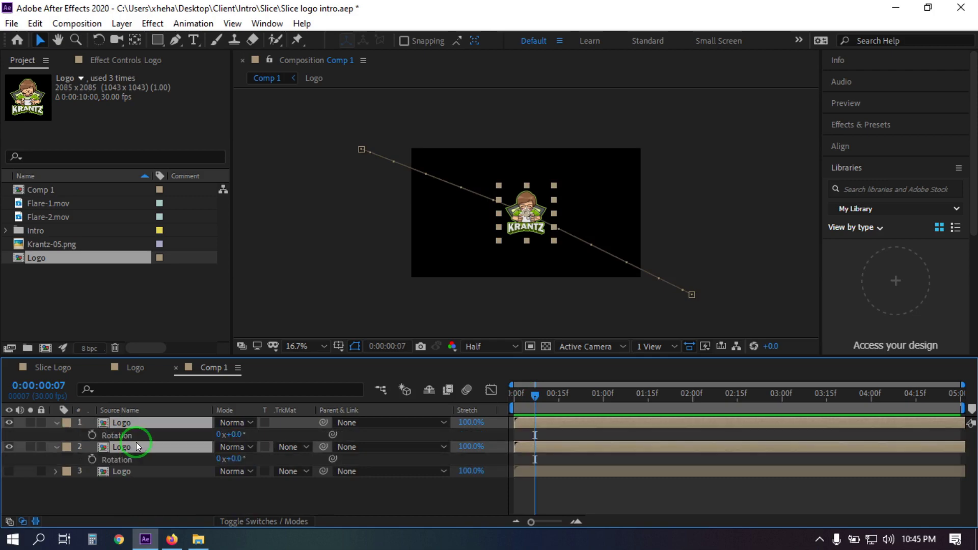
click(92, 435)
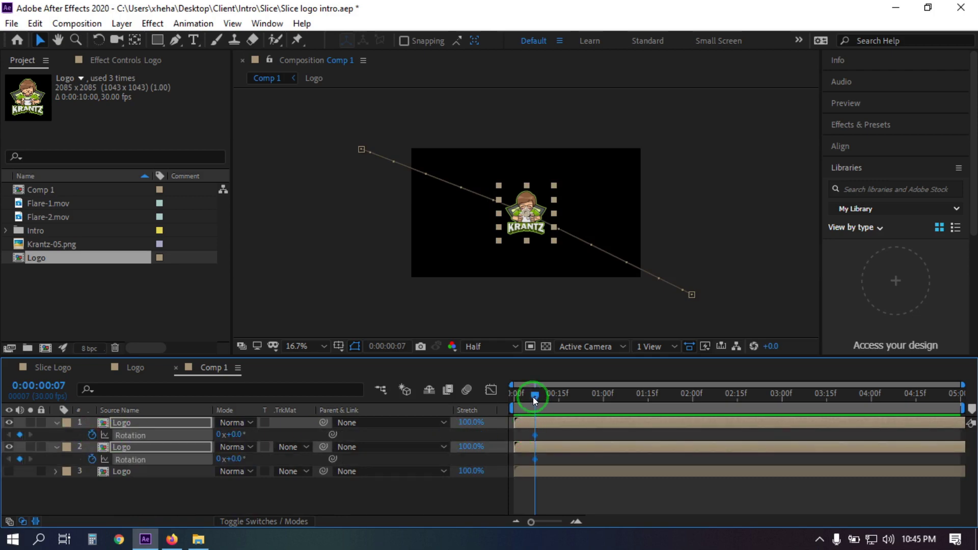
drag(533, 397, 492, 400)
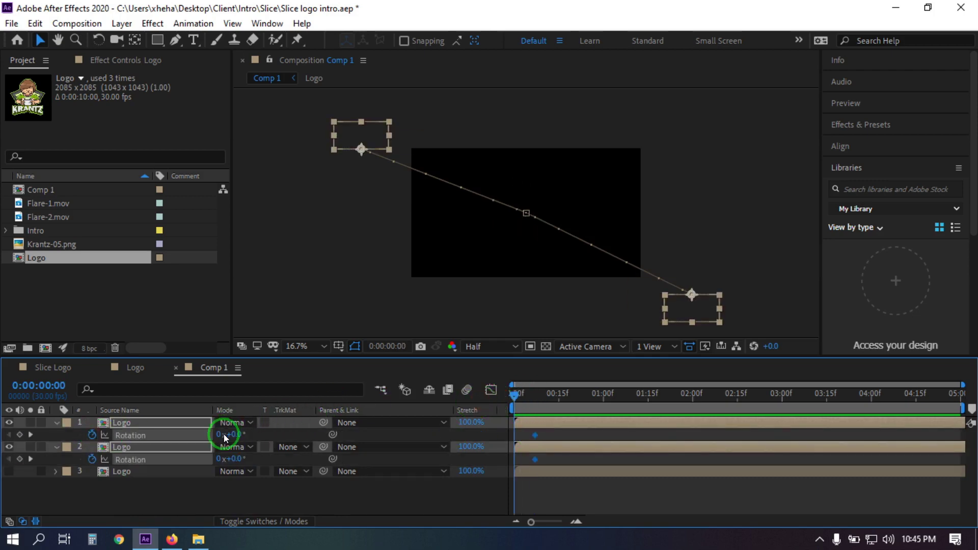
click(206, 497)
drag(232, 439, 213, 459)
click(206, 482)
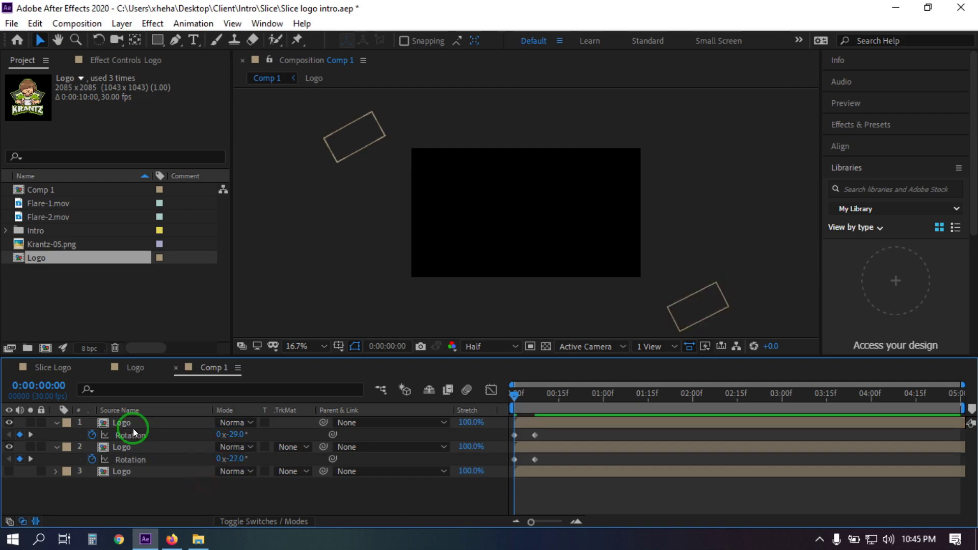
Return to frame 7 and reselect both logo half layers.
drag(521, 399, 532, 399)
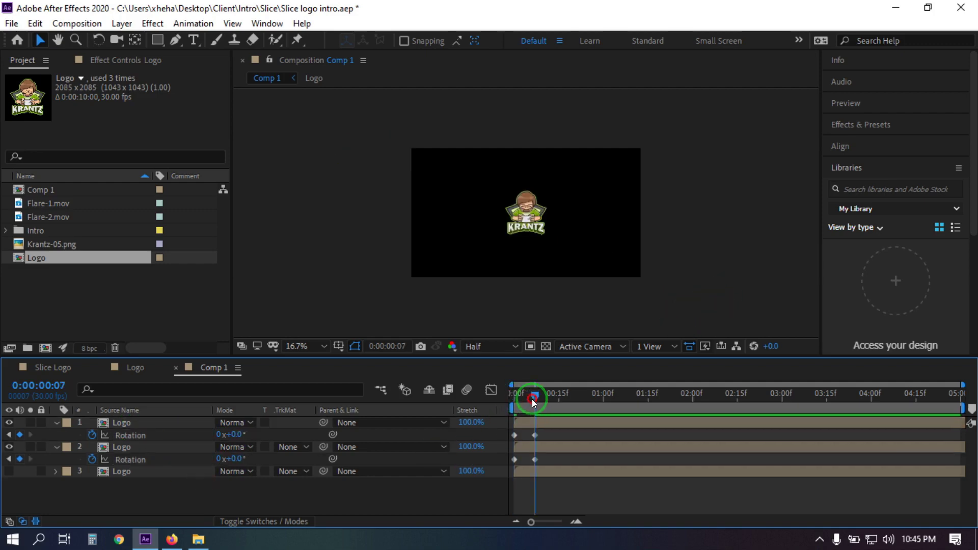
click(157, 437)
click(131, 426)
ctrl+click(123, 449)
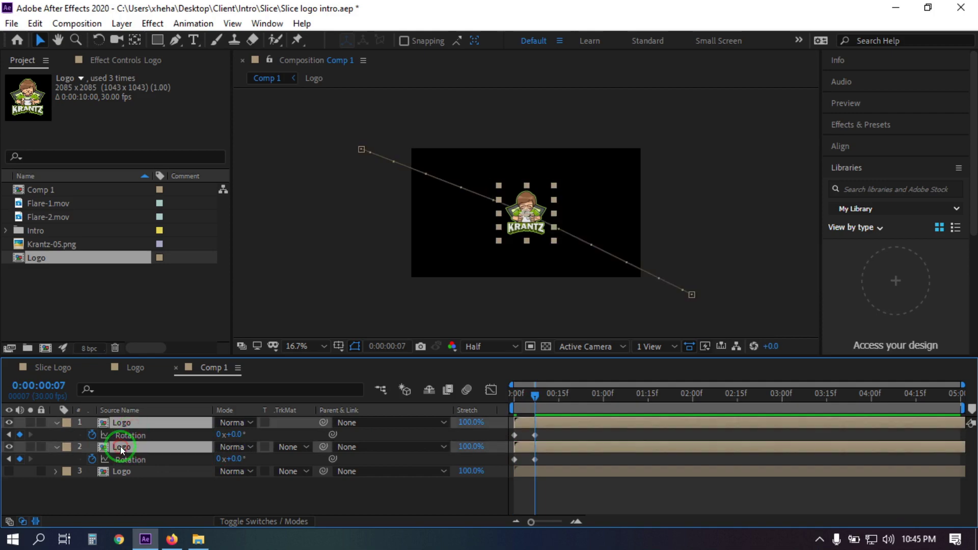
key(s)
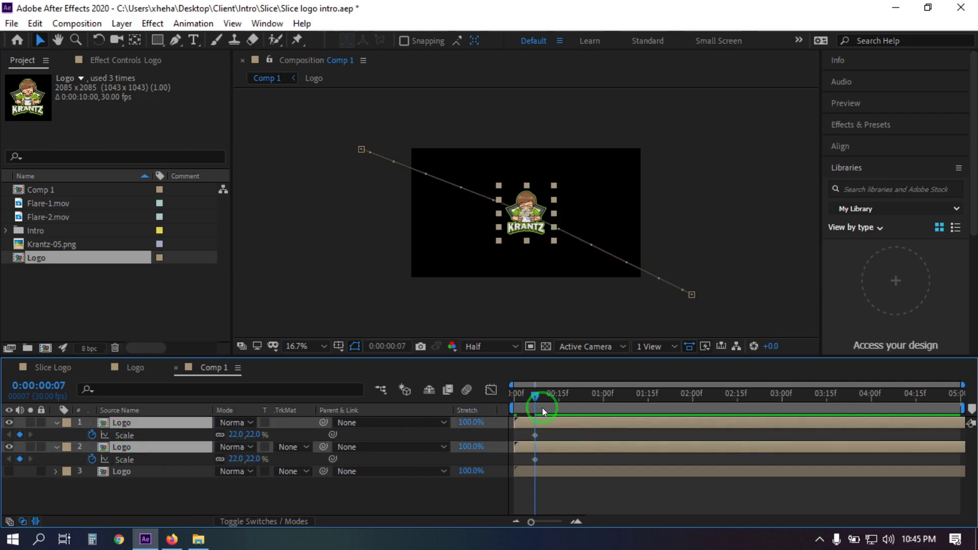
Set both logo halves' Scale to 40% at frame 0.
drag(524, 397, 489, 397)
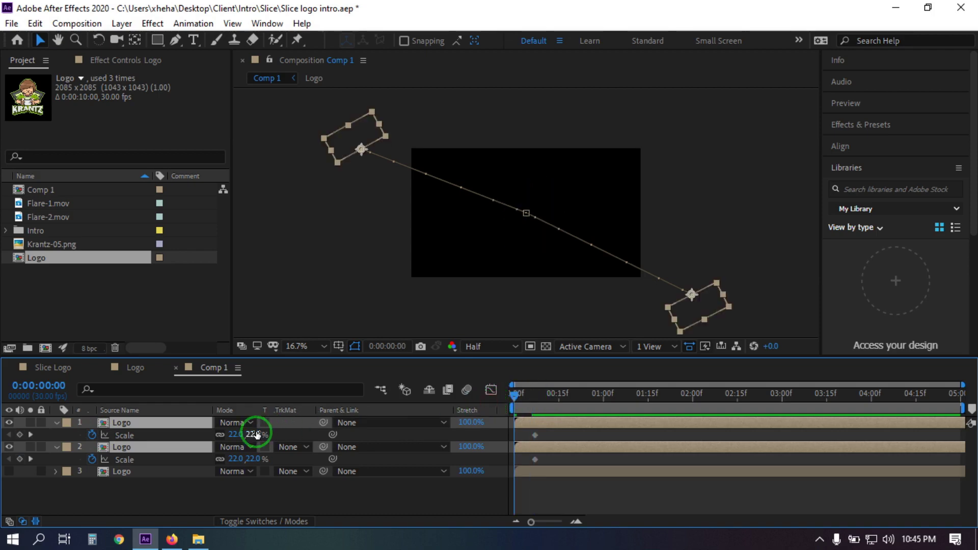
drag(236, 432, 247, 433)
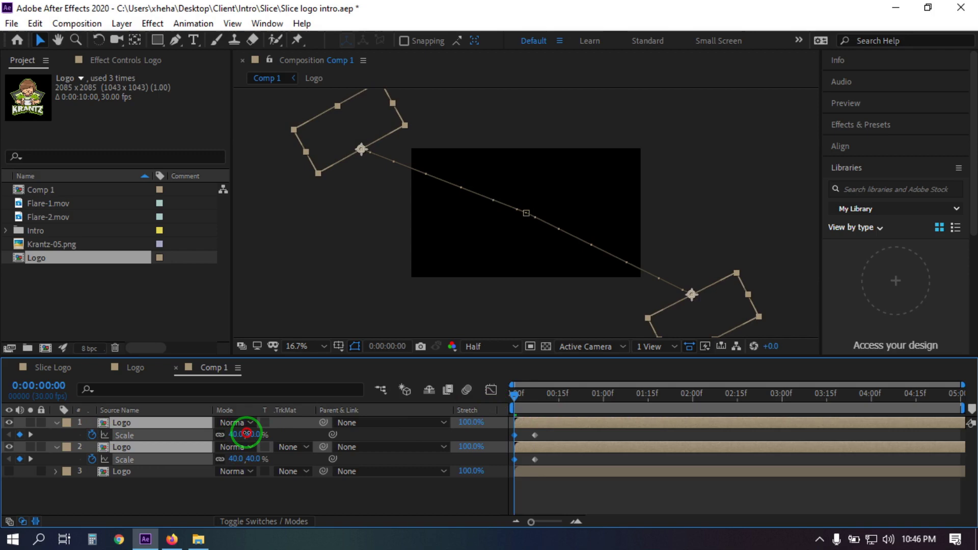
click(267, 494)
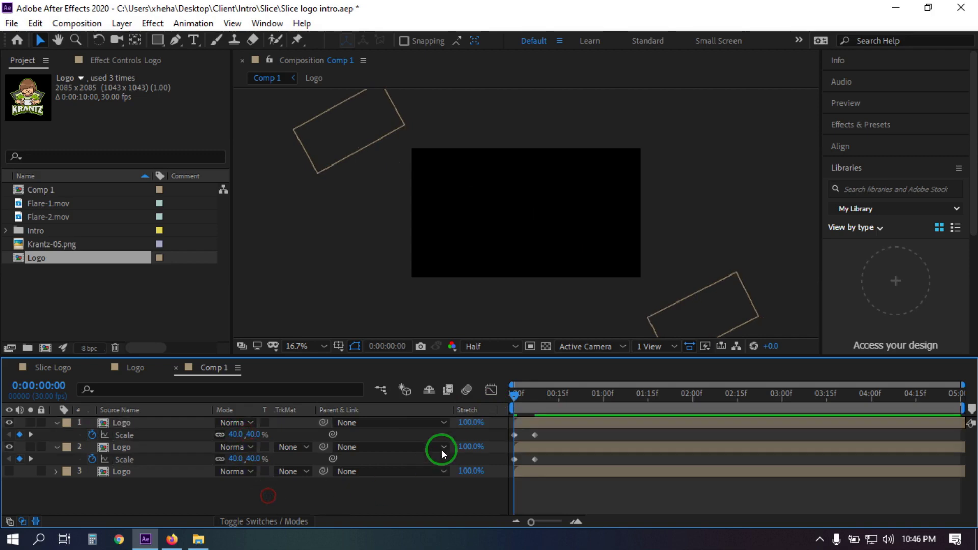
click(140, 429)
shift+click(129, 448)
Apply Easy Ease to both layers' Scale and Rotation keyframes.
key(u)
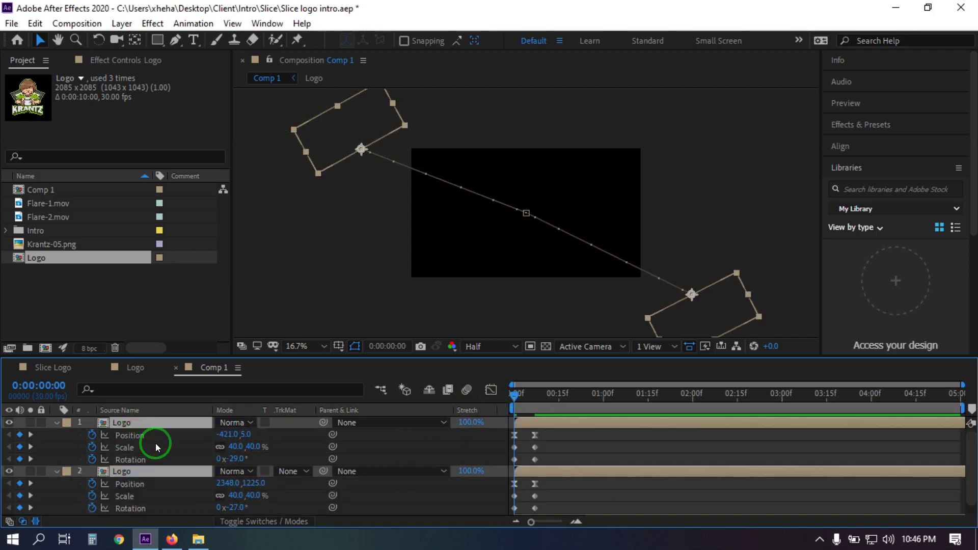
click(562, 445)
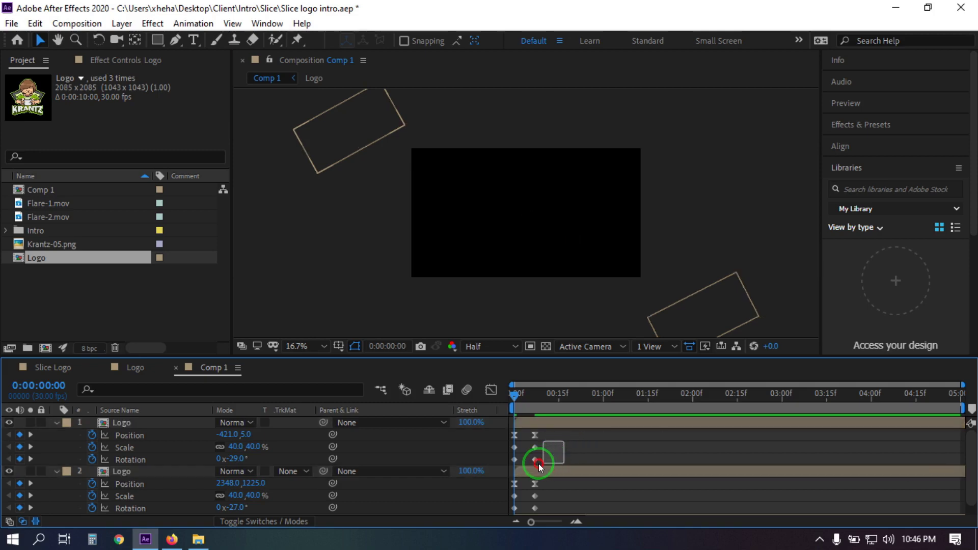
drag(498, 466, 515, 445)
right_click(515, 445)
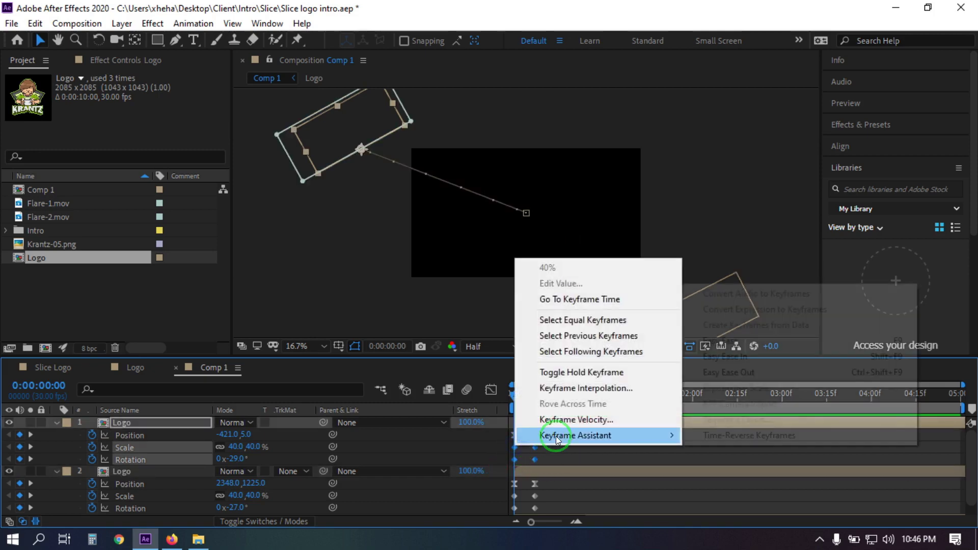
mouse_move(556, 436)
click(745, 341)
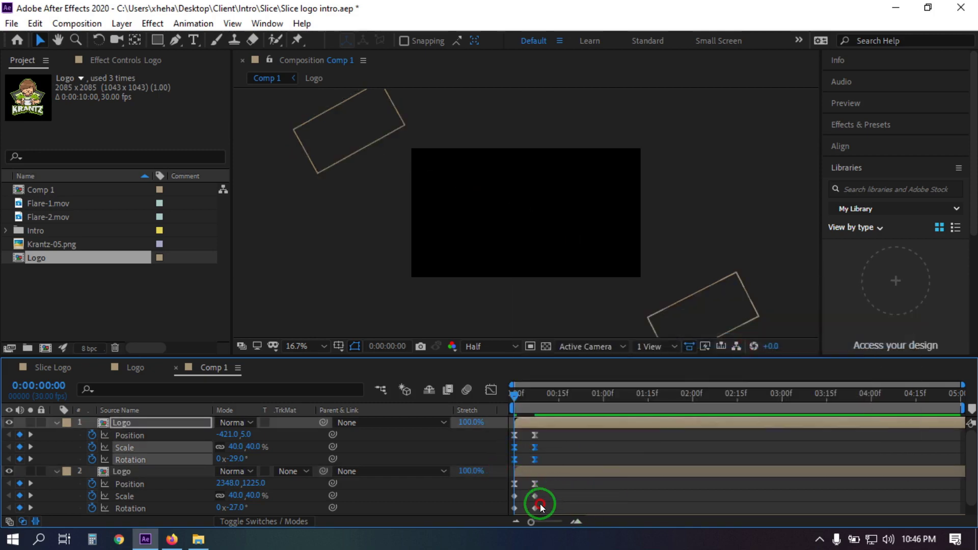
drag(540, 501, 498, 518)
right_click(514, 508)
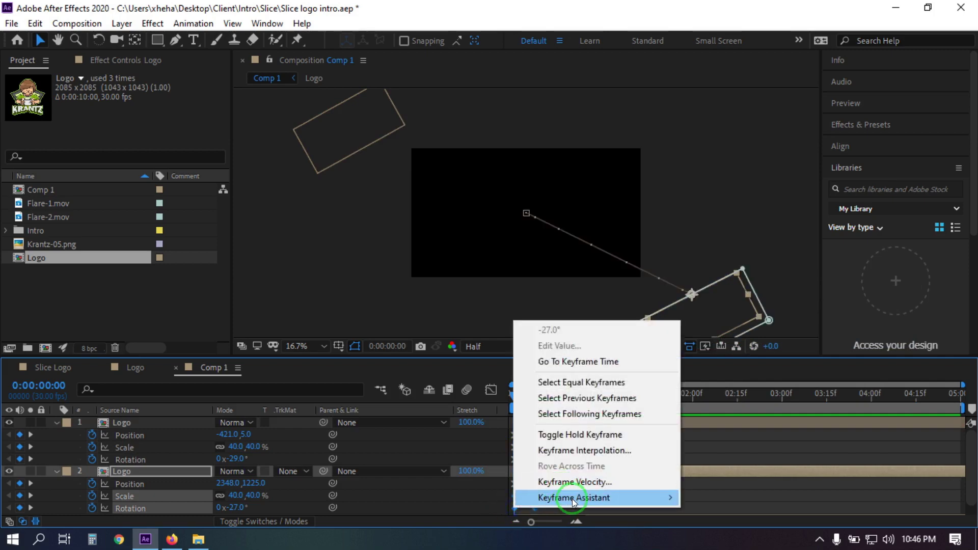
mouse_move(541, 491)
click(689, 407)
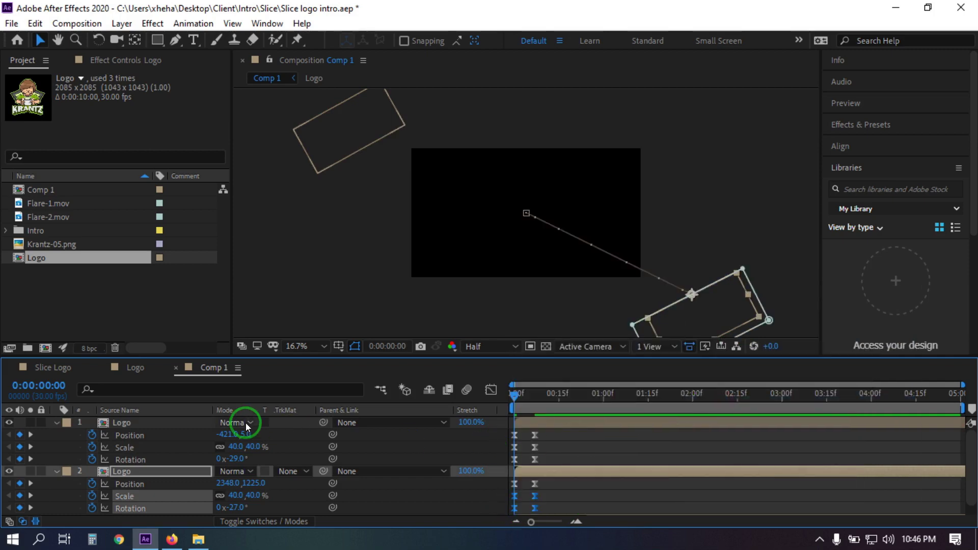
click(55, 423)
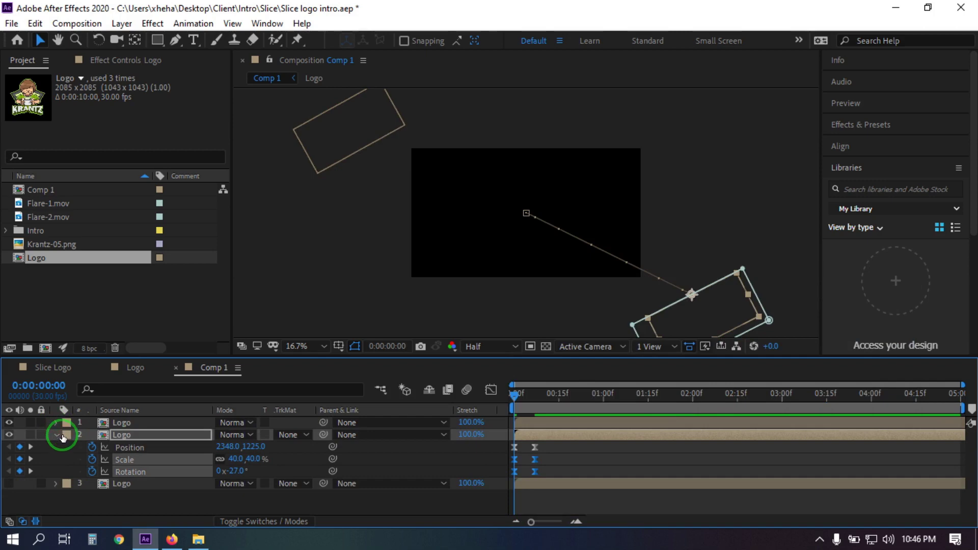
Preview the two logo halves flying together, then return to the first frame.
click(56, 434)
click(104, 469)
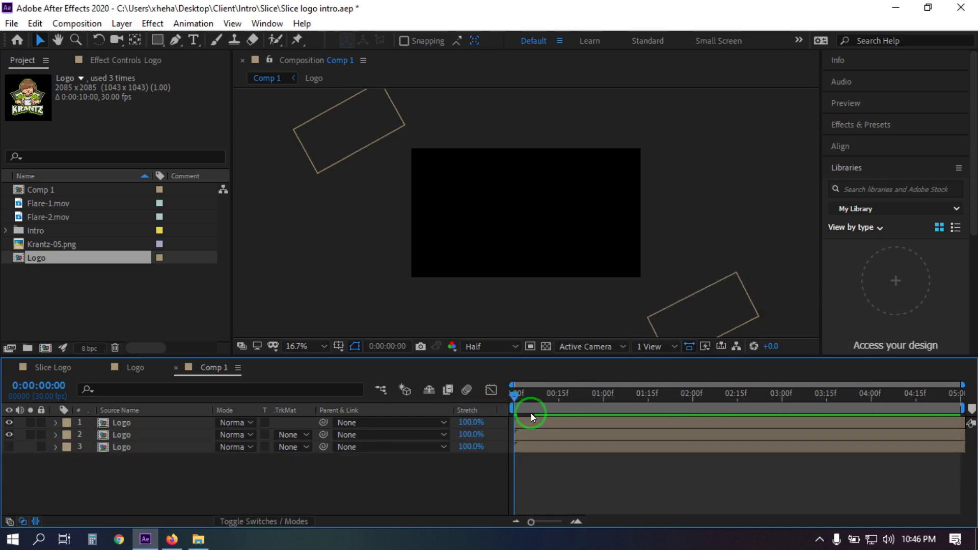
drag(513, 398, 417, 471)
key(space)
key(space)
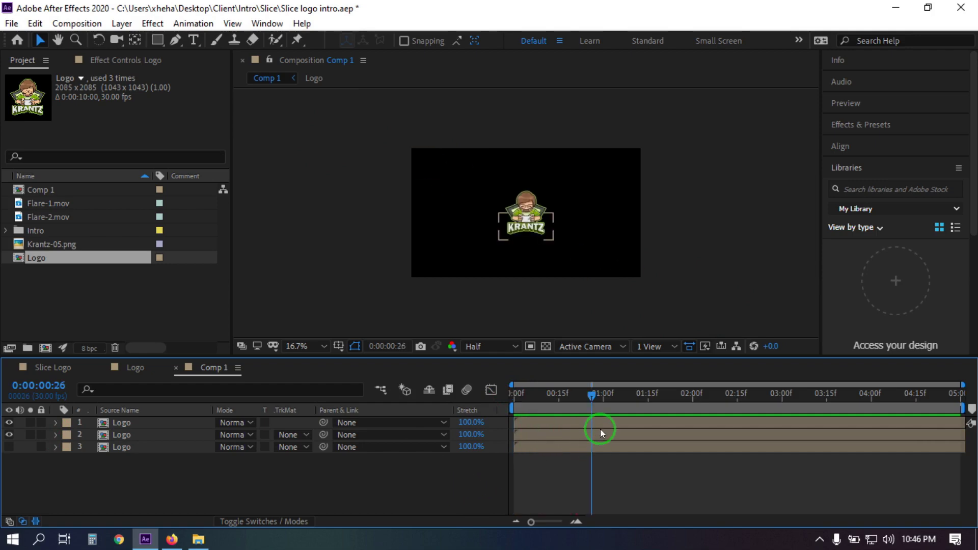
drag(591, 399, 494, 406)
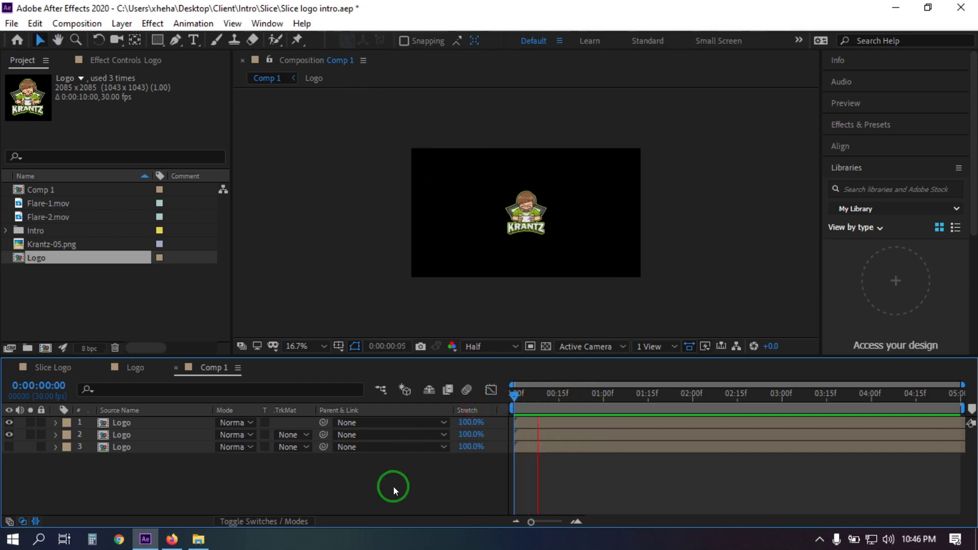
Show Position, Scale and Rotation on both logo layers and select all their keyframes.
click(116, 436)
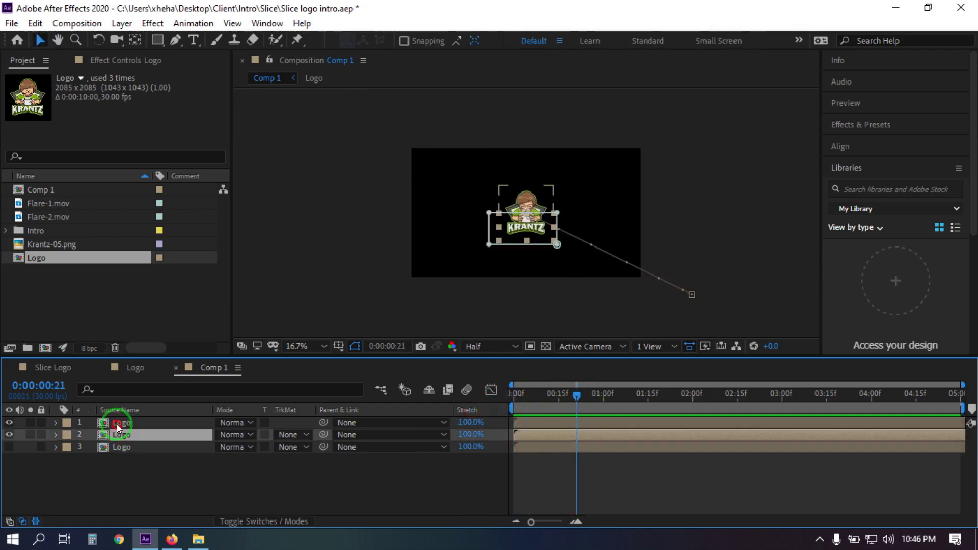
ctrl+click(117, 424)
key(p)
key(shift+s)
key(shift+r)
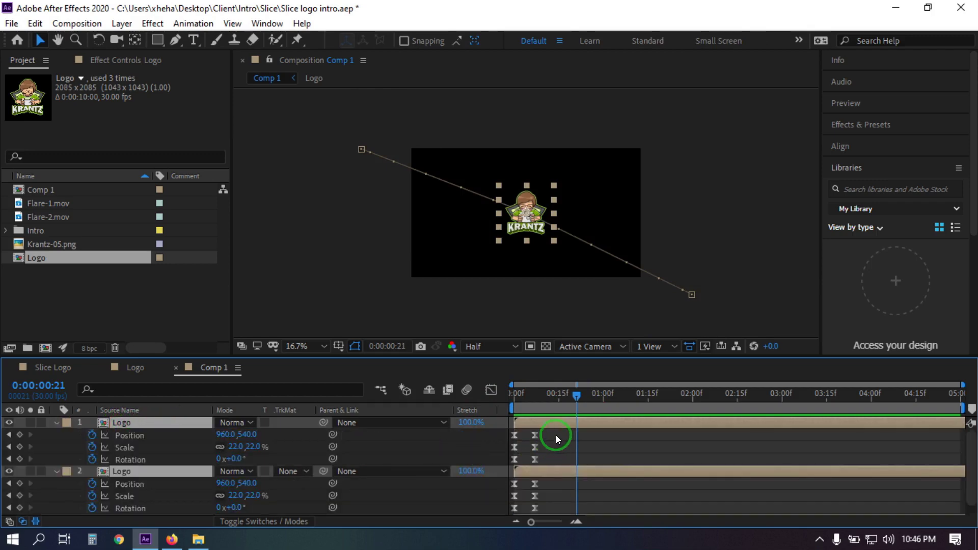
drag(556, 438, 546, 486)
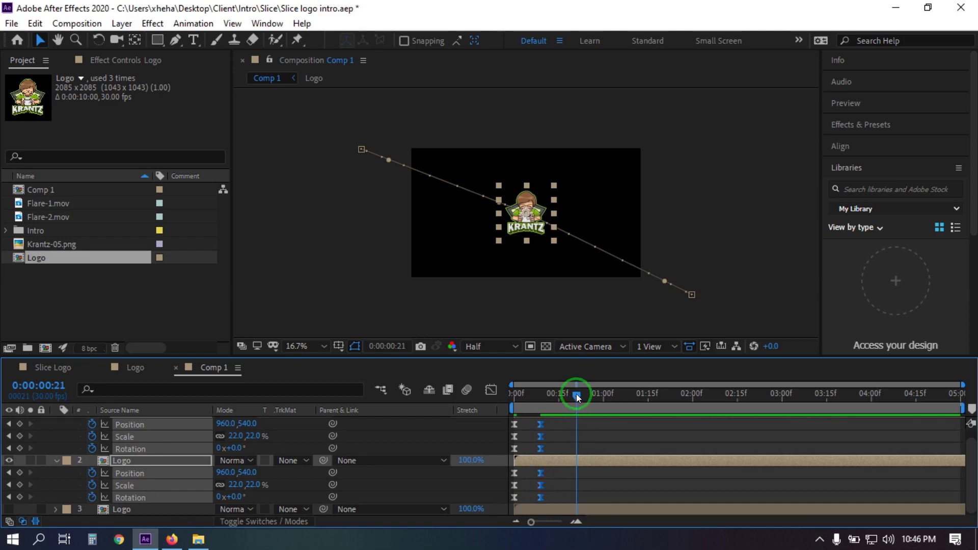
Replay the logo animation from the start of the composition.
key(Home)
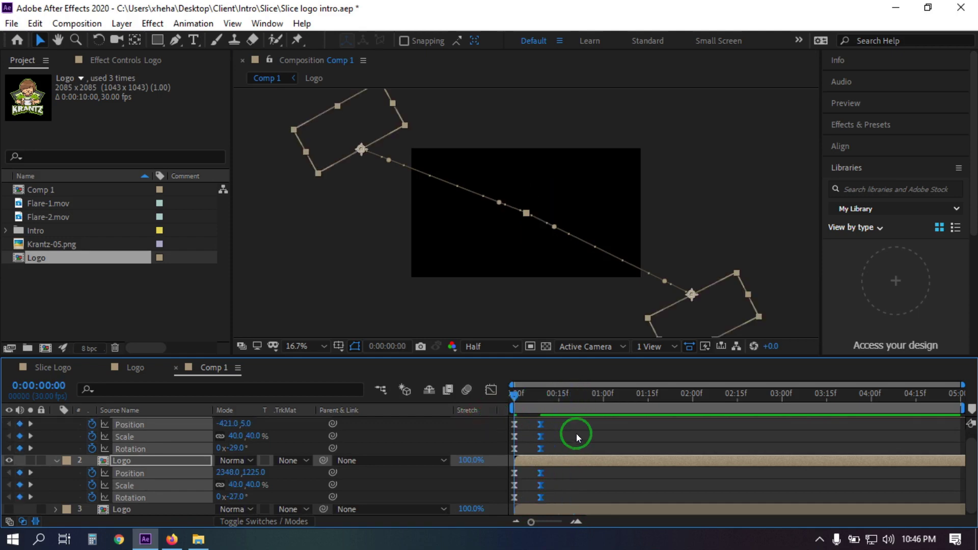
click(659, 428)
key(space)
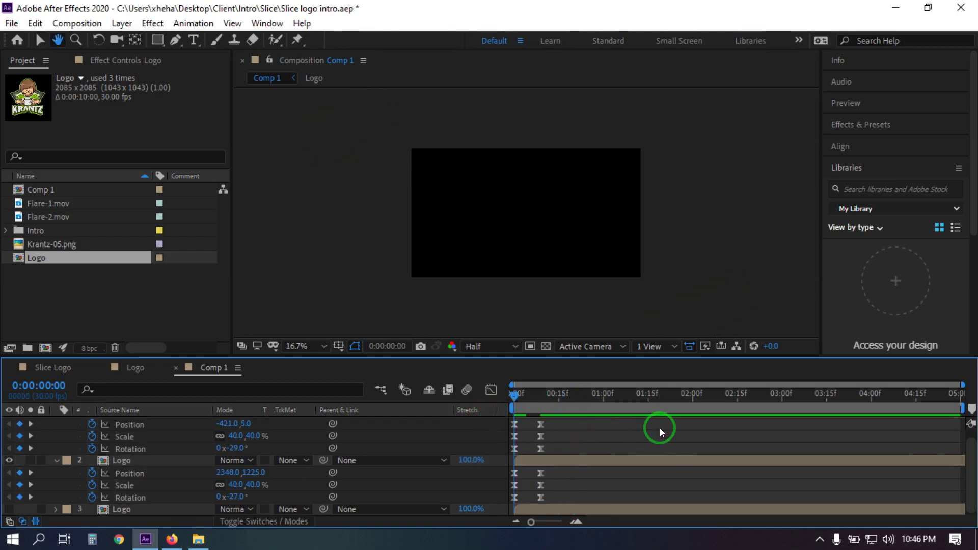
key(space)
scroll(459, 433, up, 1)
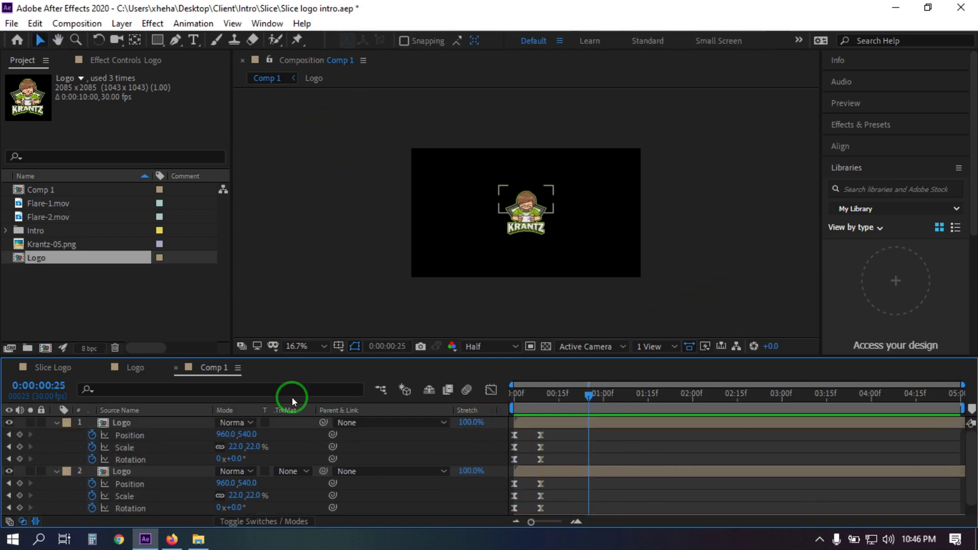
Re-expose both halves' keyframes with U and move to frame 9 where they meet.
click(55, 423)
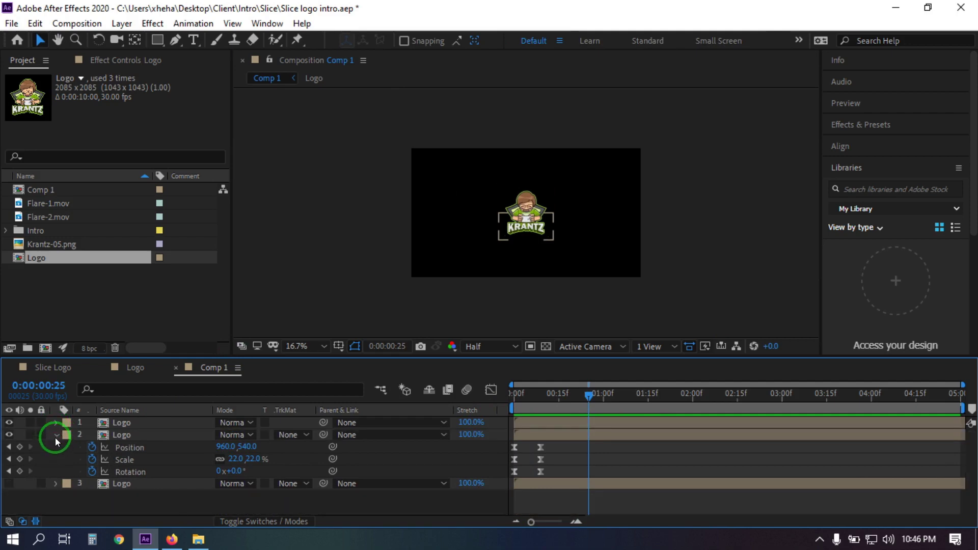
click(56, 436)
click(84, 478)
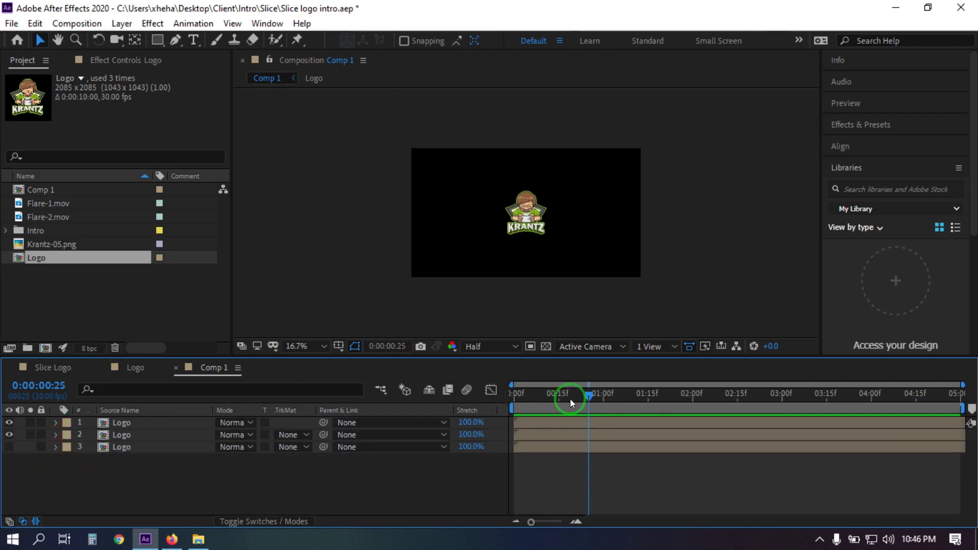
click(140, 421)
ctrl+click(130, 435)
key(u)
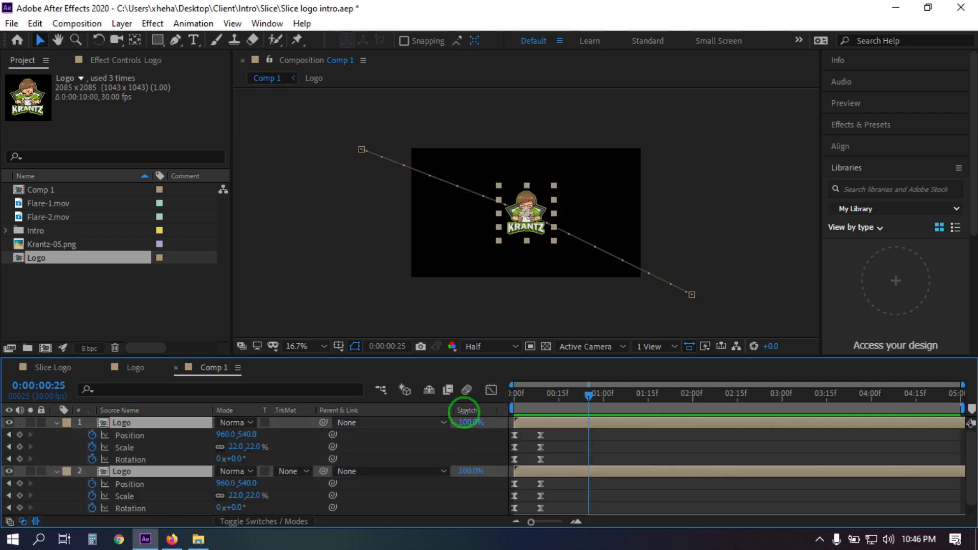
drag(588, 397, 538, 408)
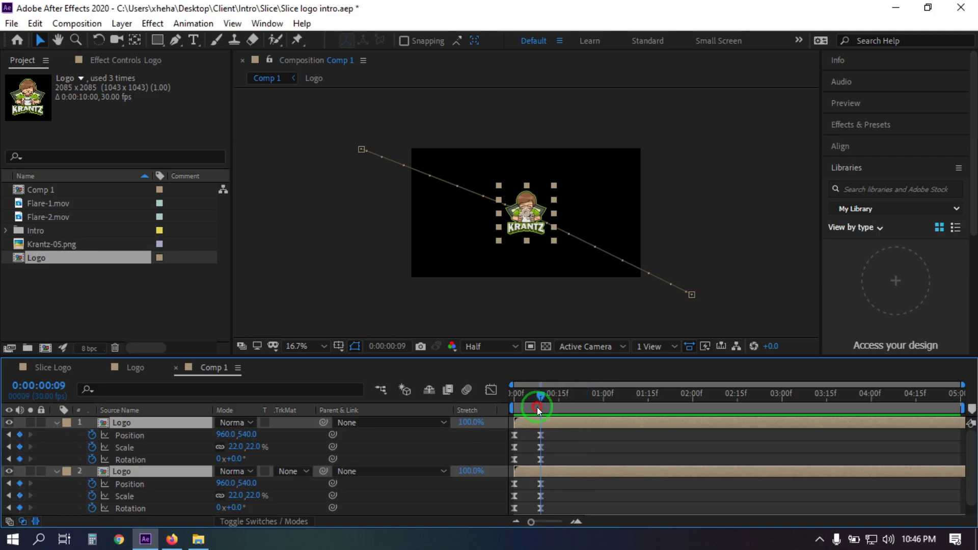
Collapse both halves and turn on the third Logo layer's eye switch, then scrub the opening frames.
click(142, 425)
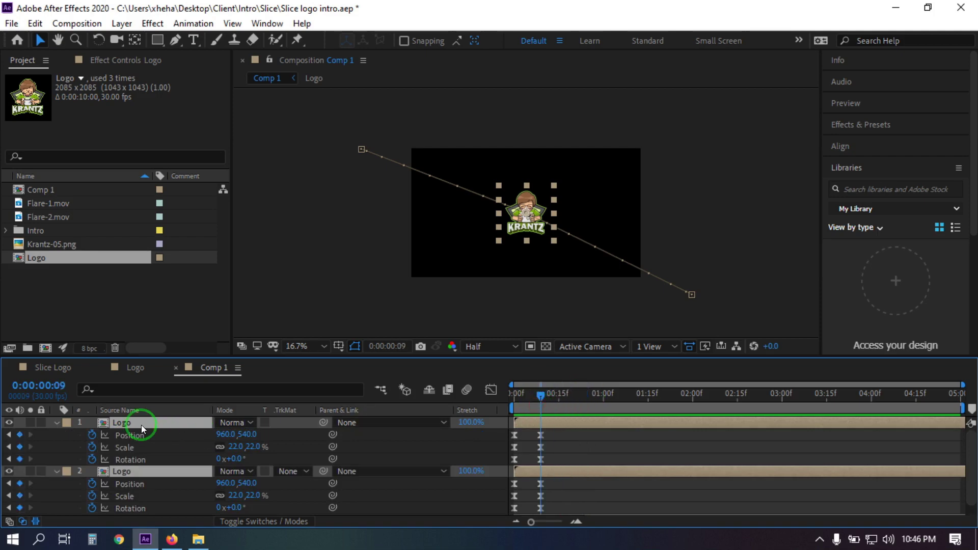
click(54, 423)
click(55, 435)
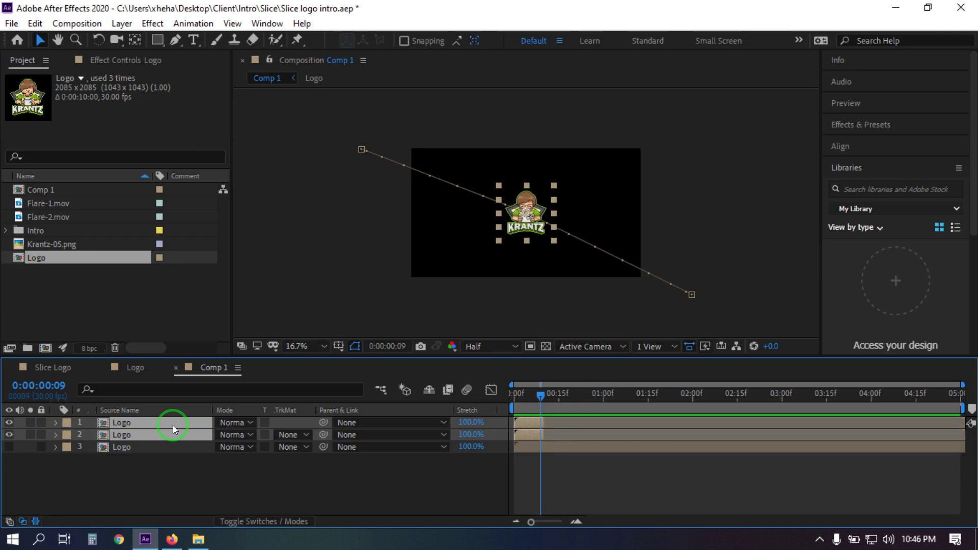
click(125, 447)
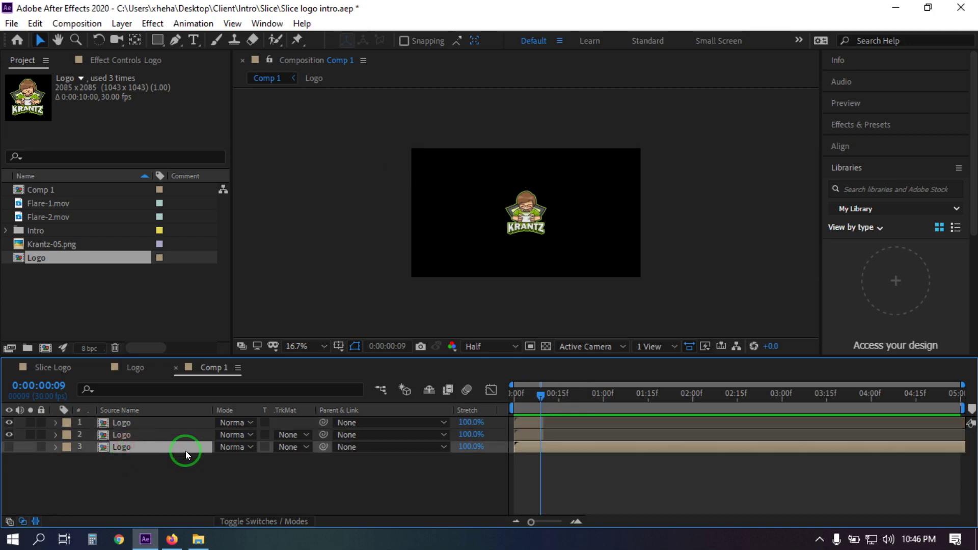
click(9, 447)
click(180, 482)
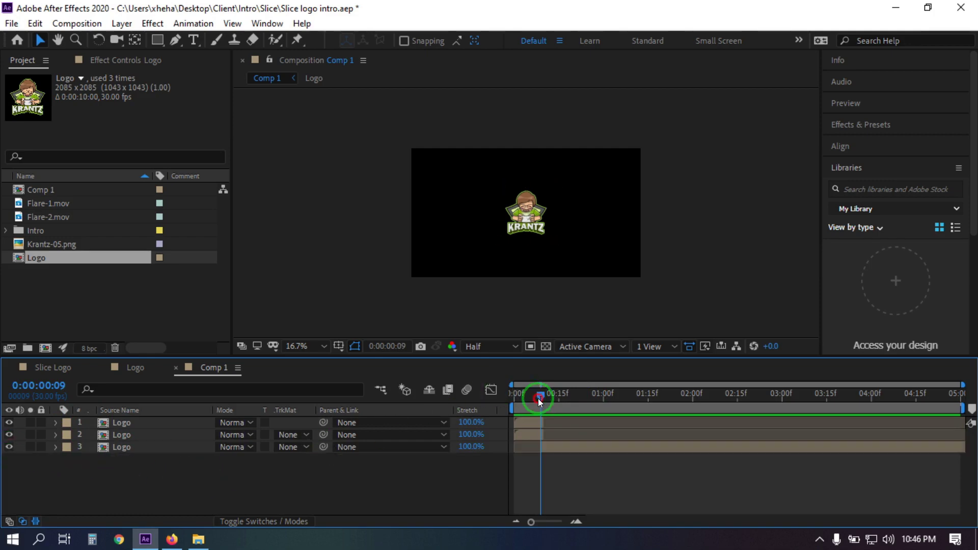
mouse_move(539, 397)
mouse_down()
mouse_move(504, 402)
mouse_move(553, 406)
mouse_move(538, 405)
mouse_up()
Add Flare-1.mov and Flare-2.mov from the Project panel to Comp 1.
click(41, 204)
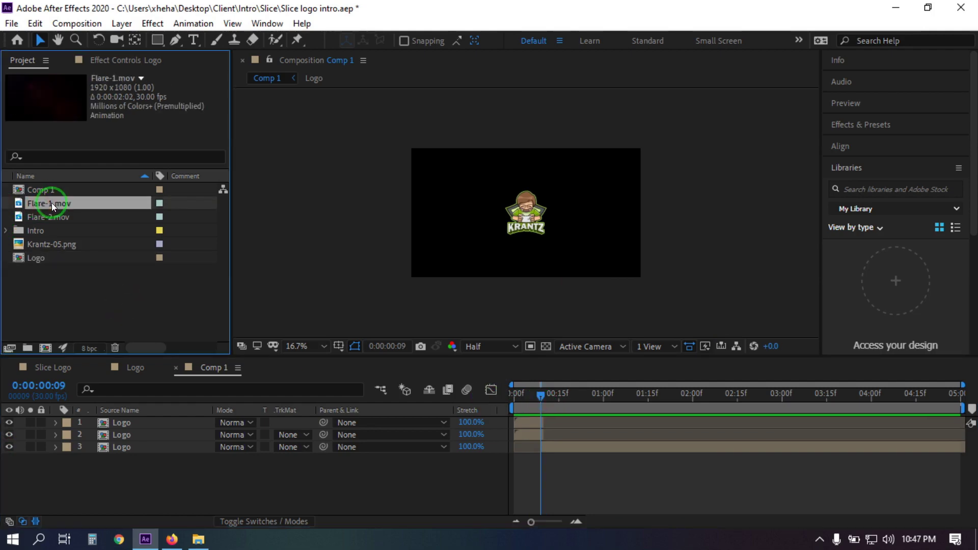
drag(51, 202, 133, 464)
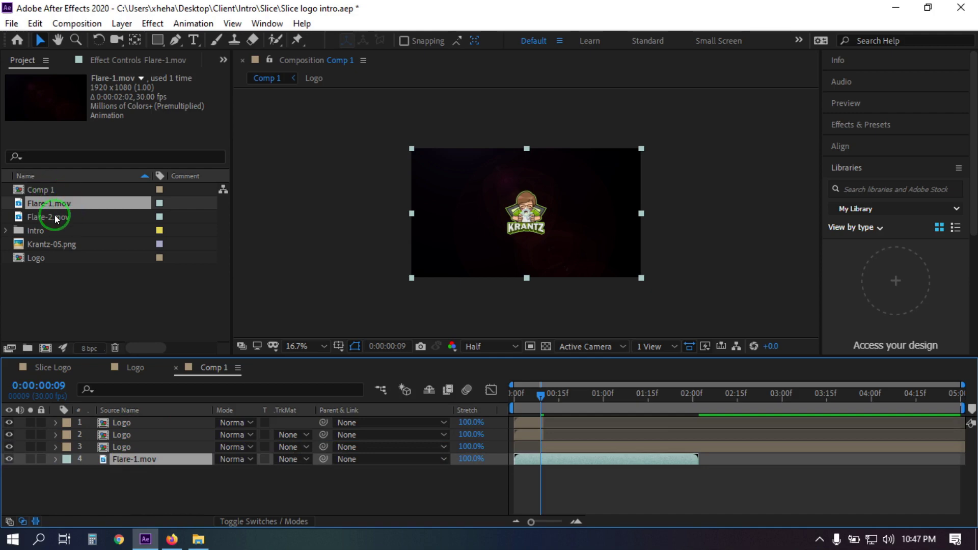
drag(49, 217, 110, 419)
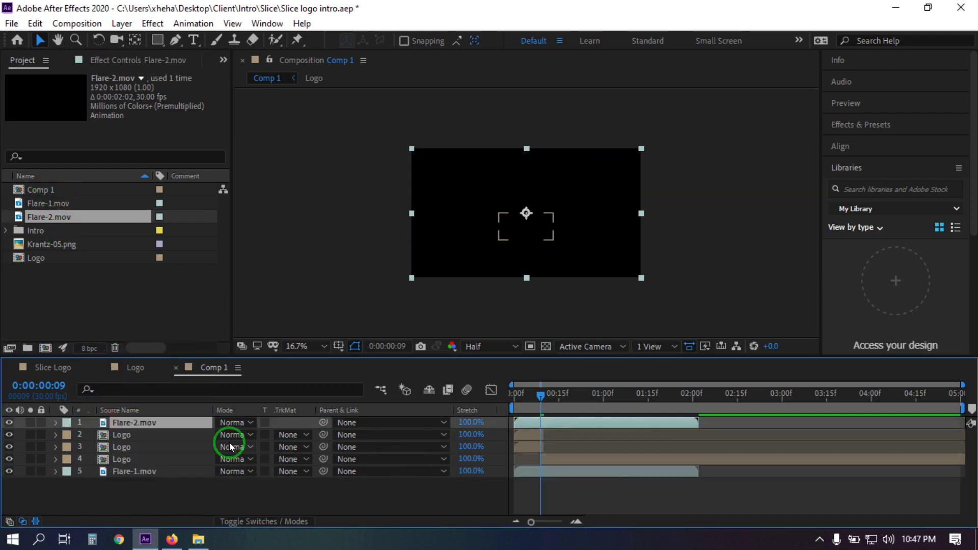
Set Flare-2.mov's blend mode to Screen and scrub the intro to check the flare.
click(232, 422)
click(304, 241)
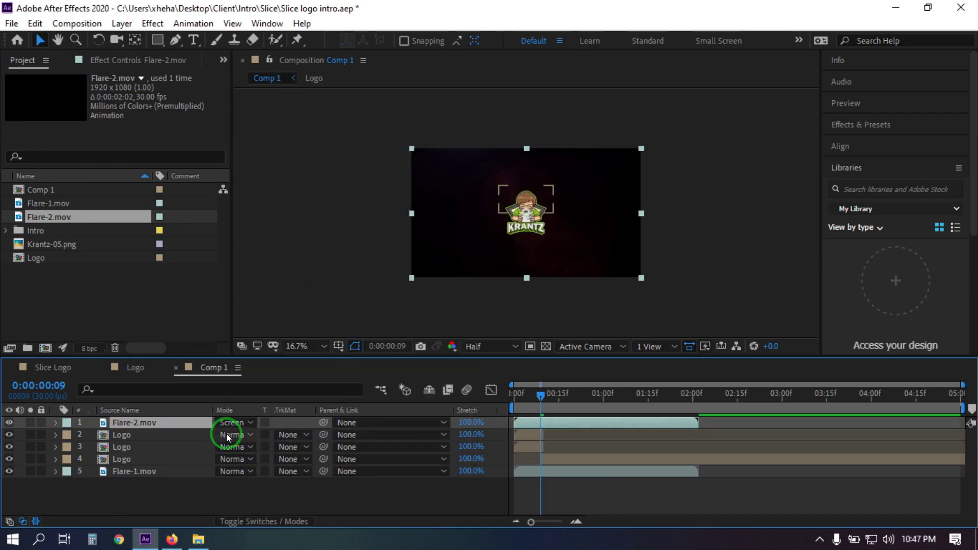
drag(549, 403, 483, 399)
End the work area near 1 second 20 frames and play the shortened intro.
key(space)
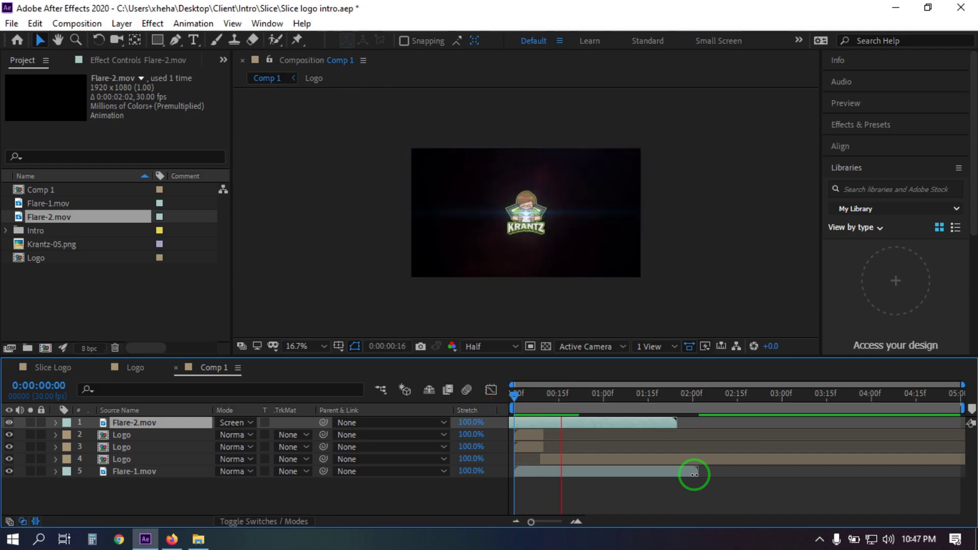
key(space)
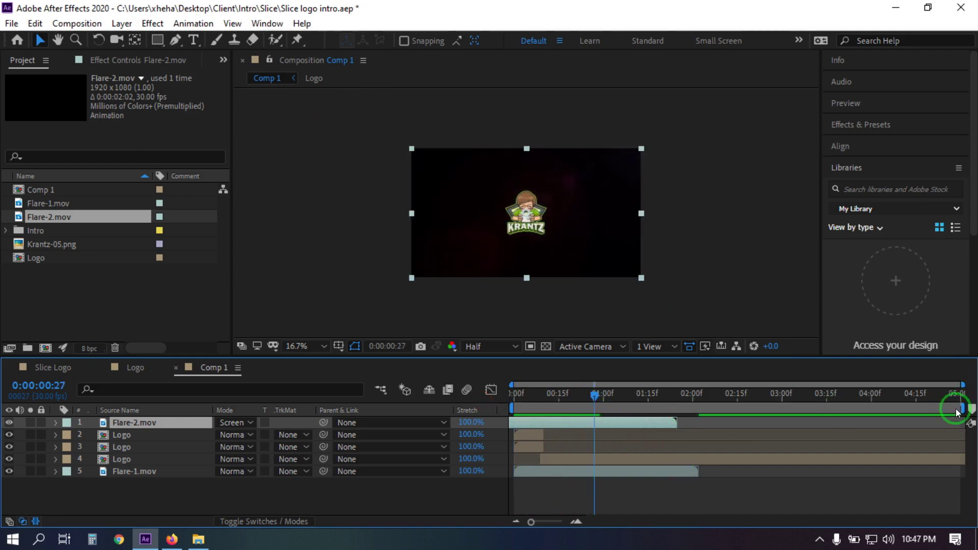
mouse_move(957, 413)
mouse_down()
mouse_move(656, 413)
mouse_move(664, 415)
mouse_up()
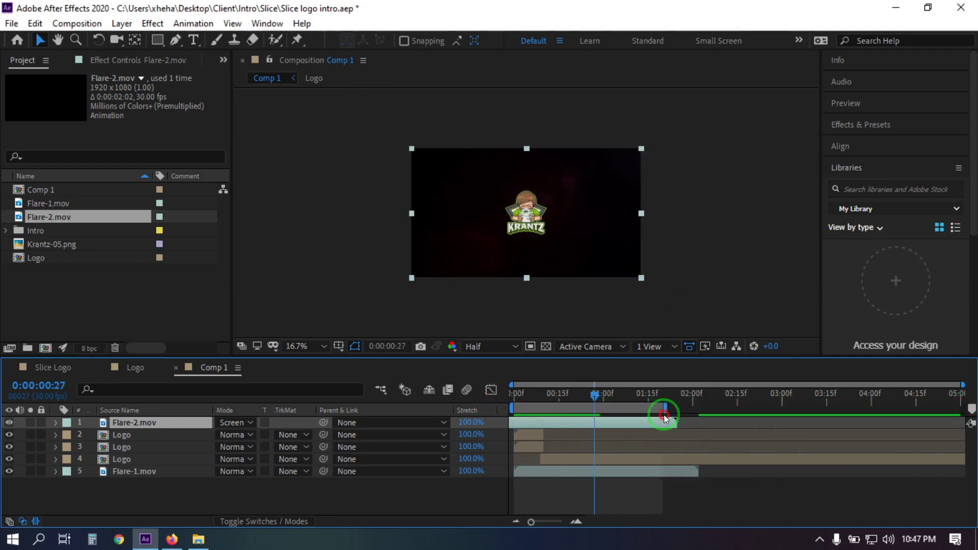
drag(594, 398, 480, 407)
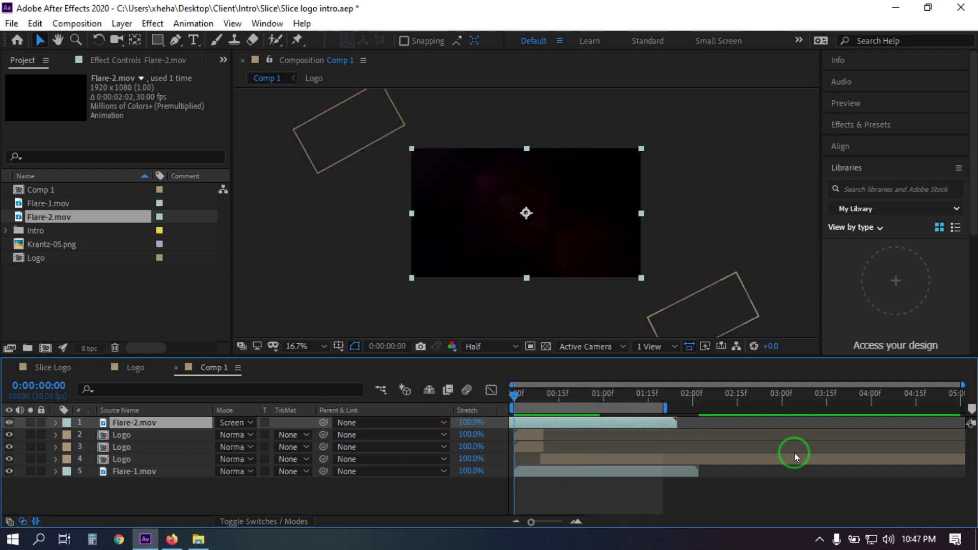
key(space)
key(space)
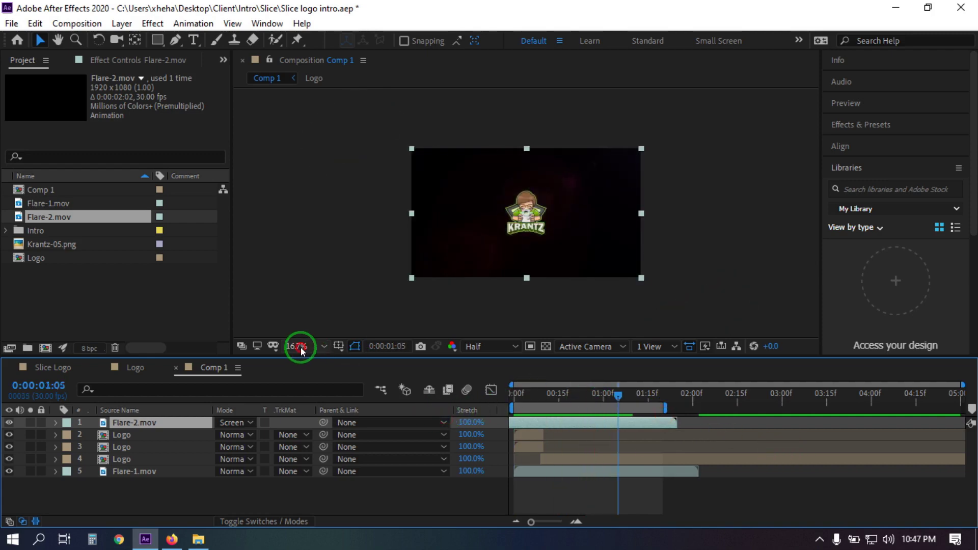
Set viewer magnification to Fit and replay the flare intro from the start.
click(300, 347)
click(317, 108)
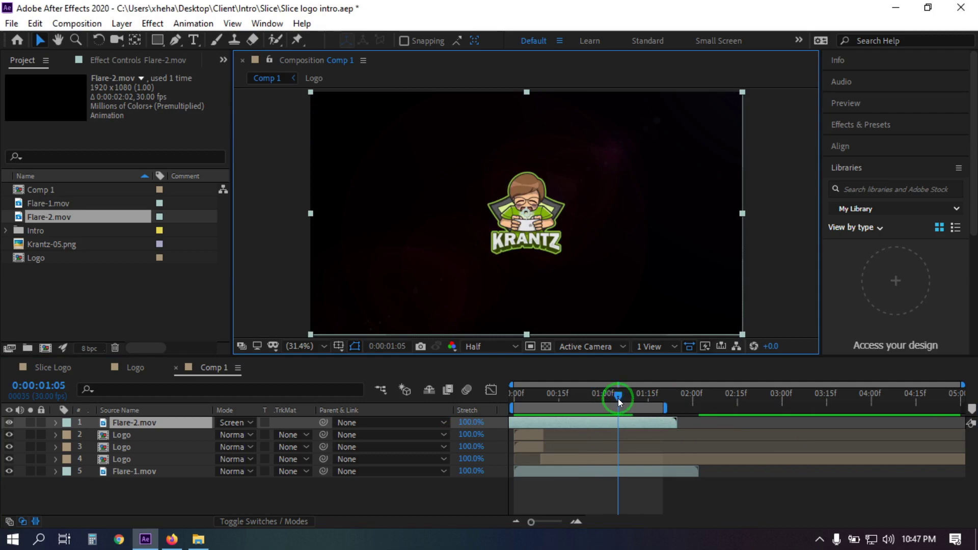
drag(618, 399, 465, 415)
key(space)
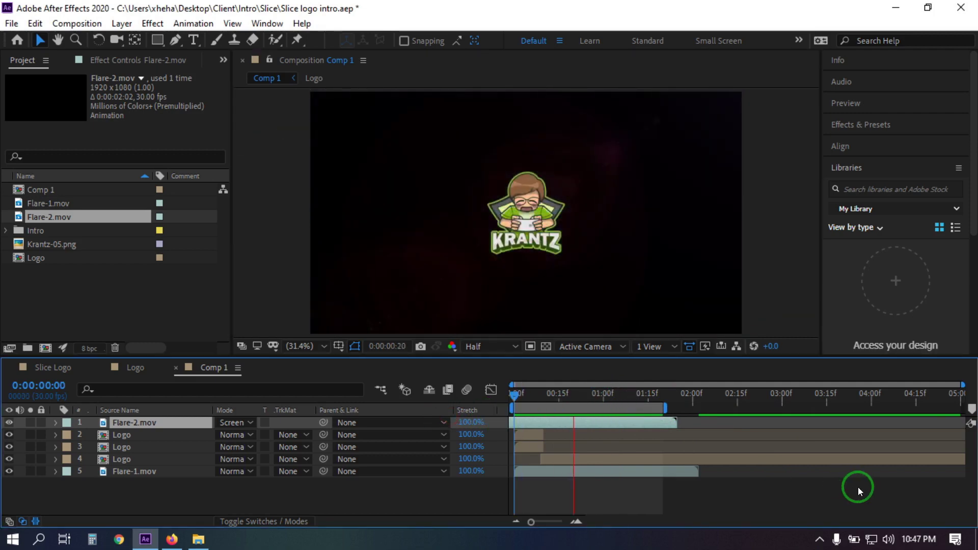
key(space)
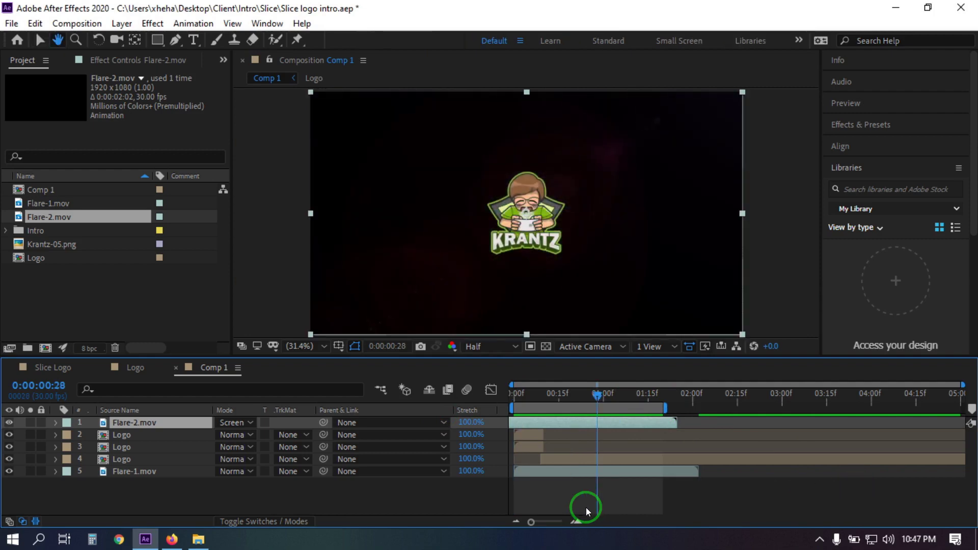
click(145, 435)
Reveal and select the three Logo layers' keyframes, checking timing around frames 11–13.
shift+click(125, 458)
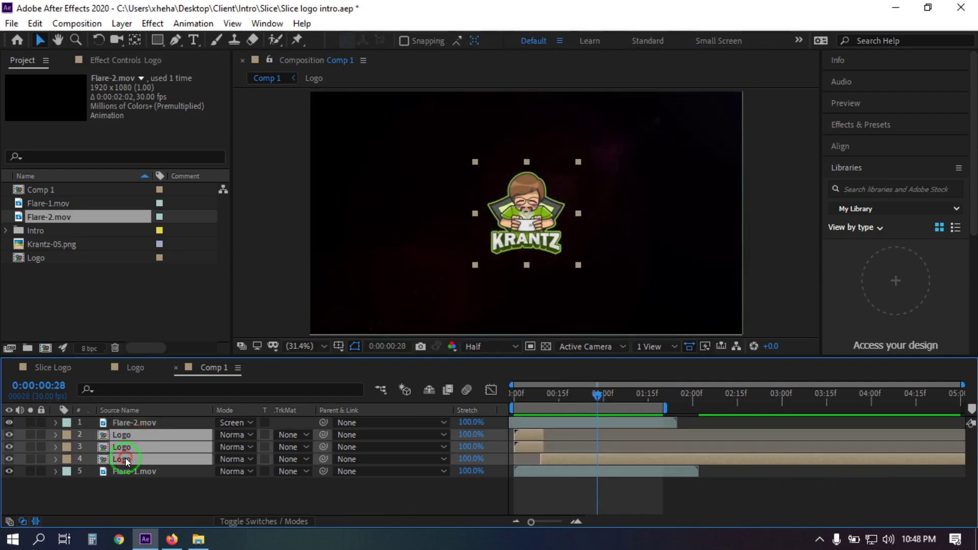
key(u)
drag(561, 445, 549, 479)
scroll(531, 487, down, 1)
drag(593, 401, 549, 406)
scroll(594, 464, up, 1)
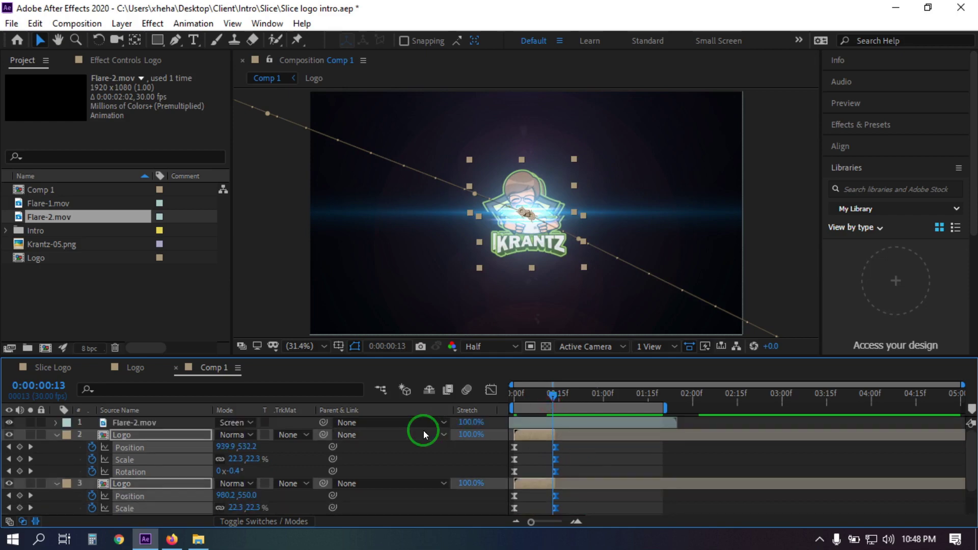
click(728, 420)
mouse_move(548, 396)
mouse_down()
mouse_move(515, 399)
mouse_move(540, 402)
mouse_move(548, 425)
mouse_move(561, 425)
mouse_move(549, 397)
mouse_up()
mouse_move(552, 396)
mouse_down()
mouse_move(562, 421)
mouse_move(571, 397)
mouse_move(556, 396)
mouse_up()
Select the Flare-2.mov, Flare-1.mov and complete Logo layers in the timeline.
click(563, 421)
scroll(625, 453, down, 3)
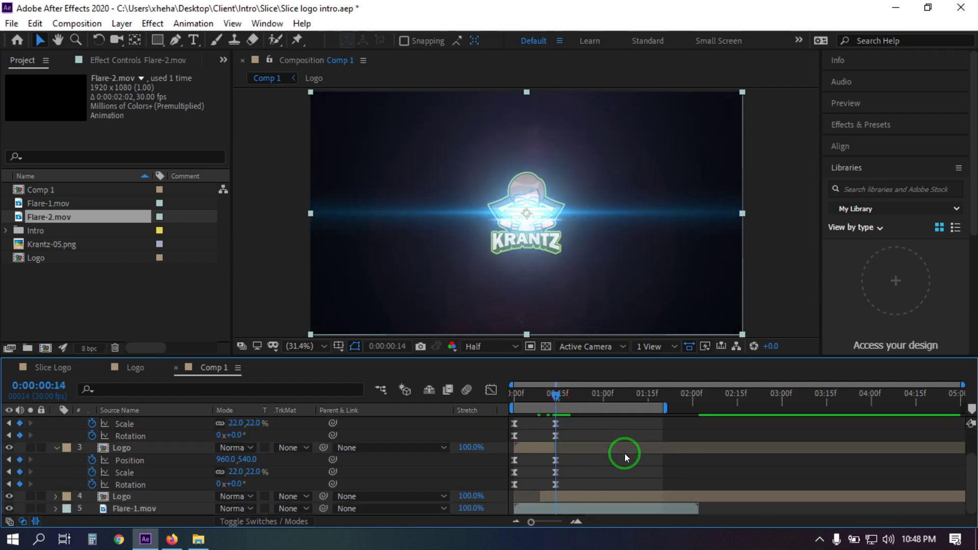
click(531, 507)
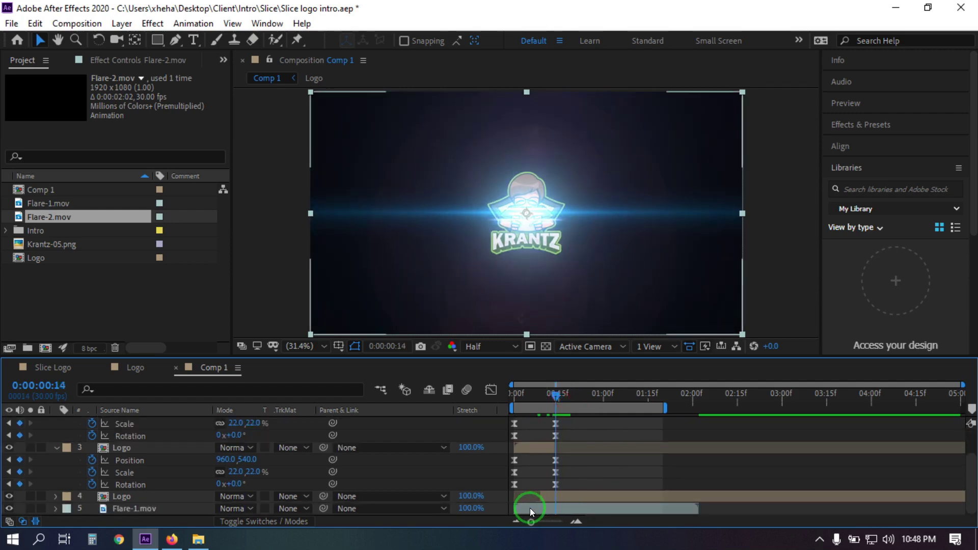
click(530, 509)
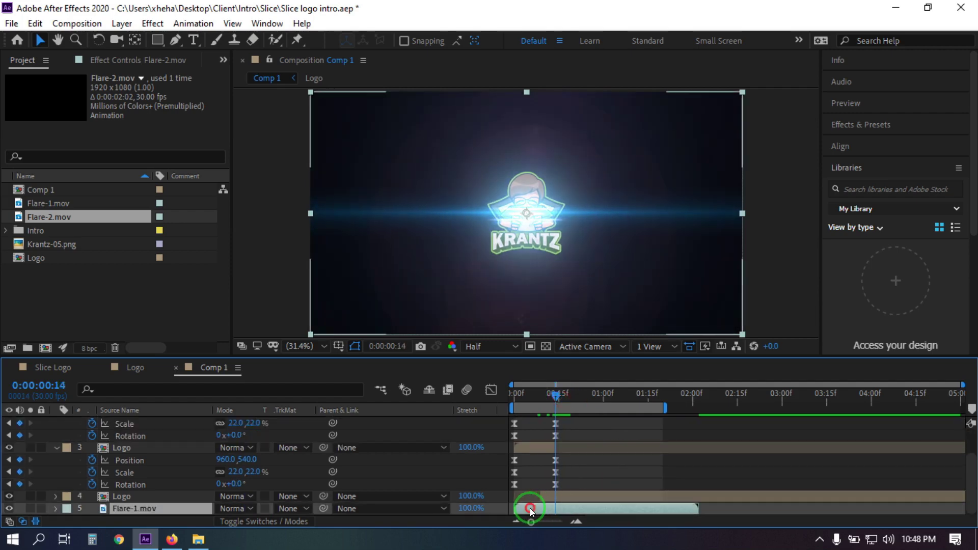
click(556, 496)
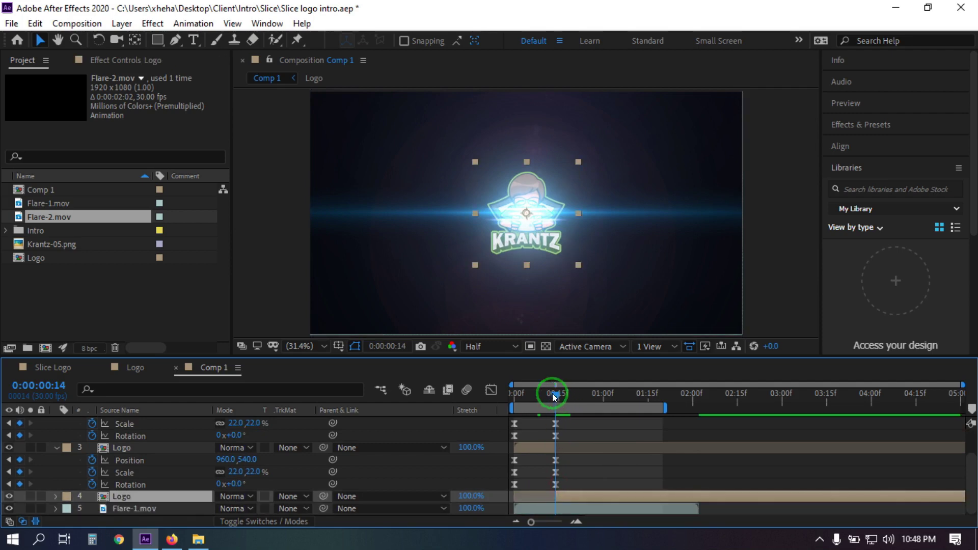
drag(554, 396, 465, 399)
key(space)
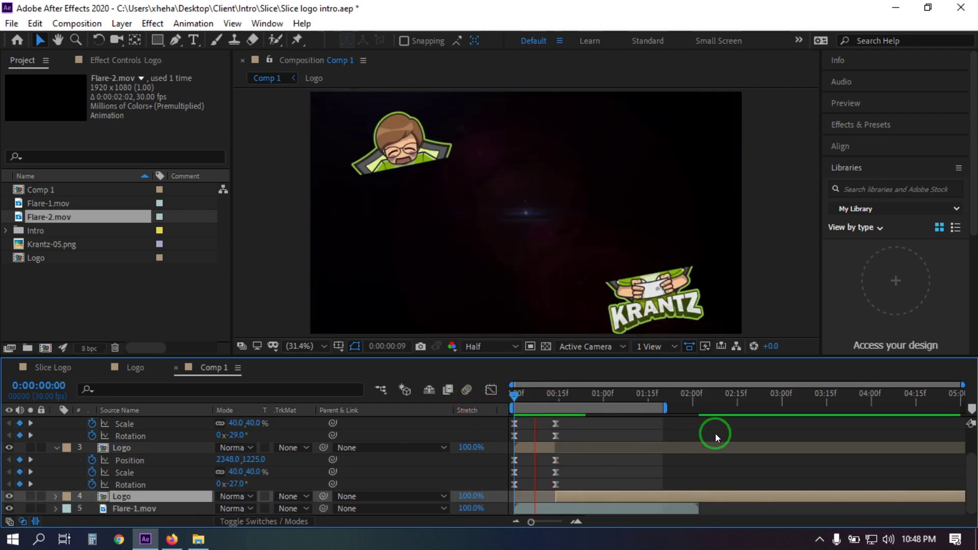